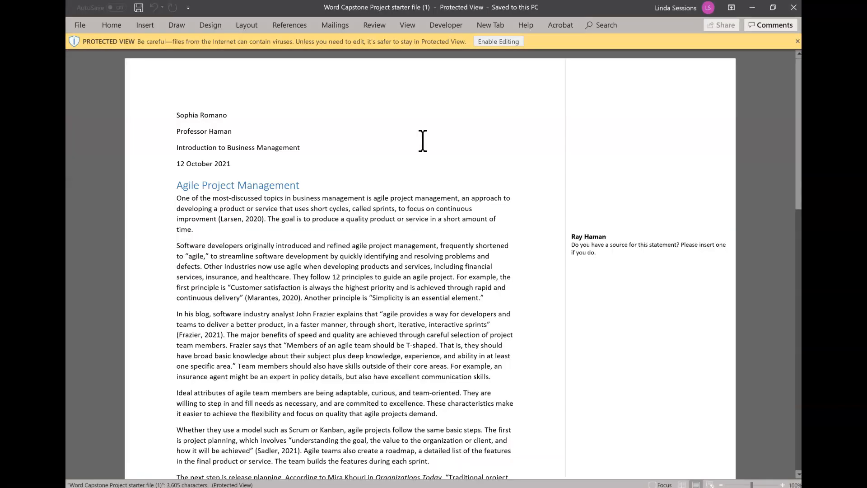
# Enable editing and save the document to the Desktop as "Word Capstone Project" followed by the account holder's last name.
pyautogui.click(492, 42)
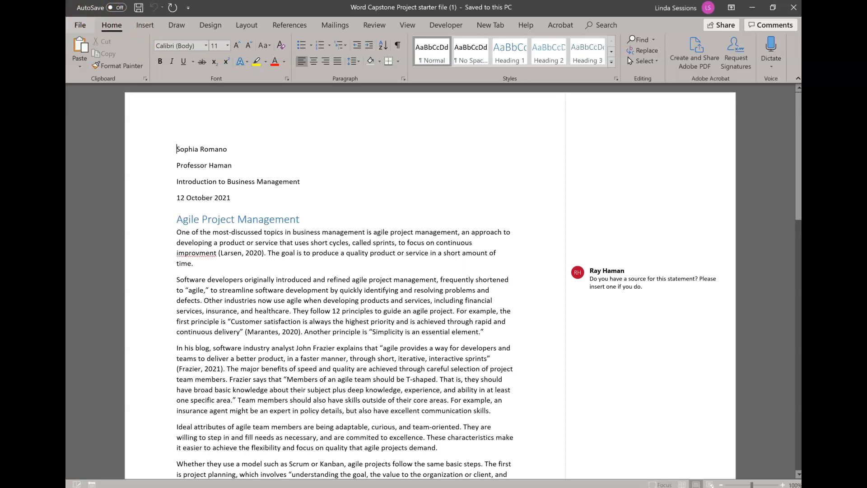
pyautogui.click(77, 26)
pyautogui.click(109, 171)
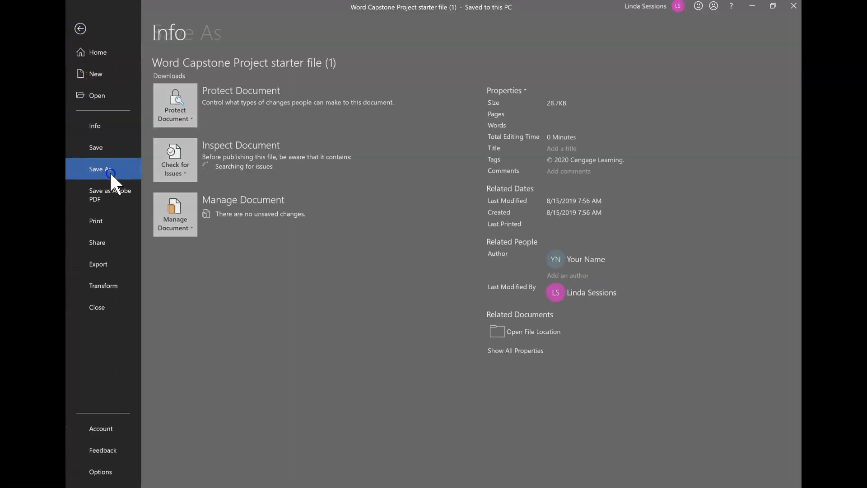
pyautogui.click(213, 207)
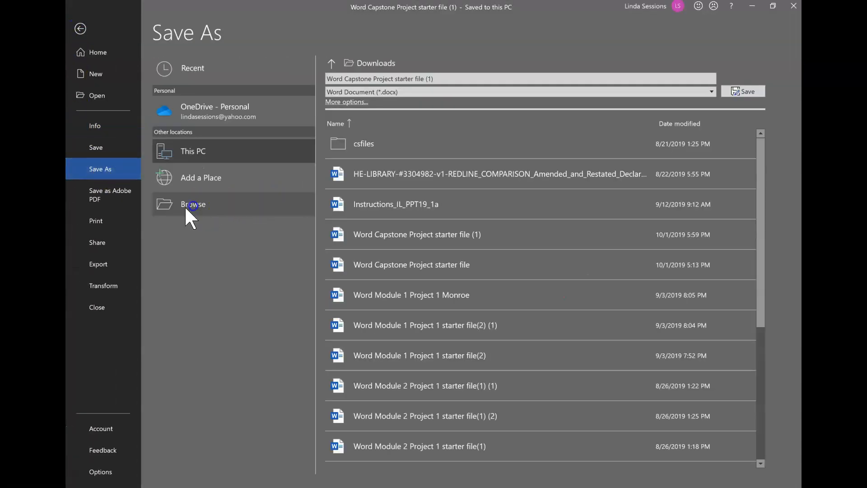
pyautogui.click(107, 70)
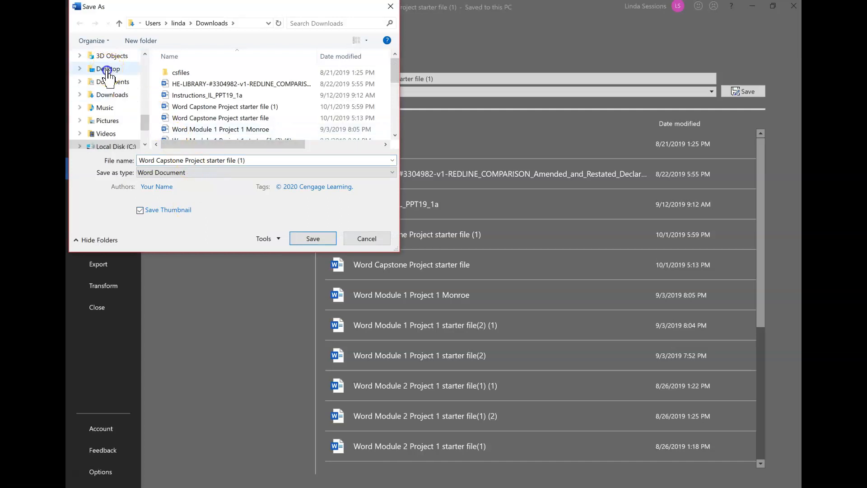
pyautogui.click(262, 159)
pyautogui.click(263, 160)
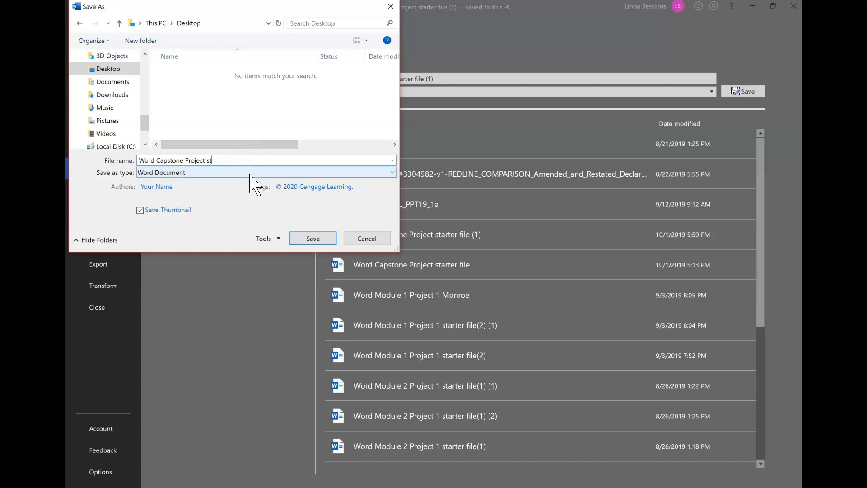
pyautogui.write('Sessions')
pyautogui.click(311, 239)
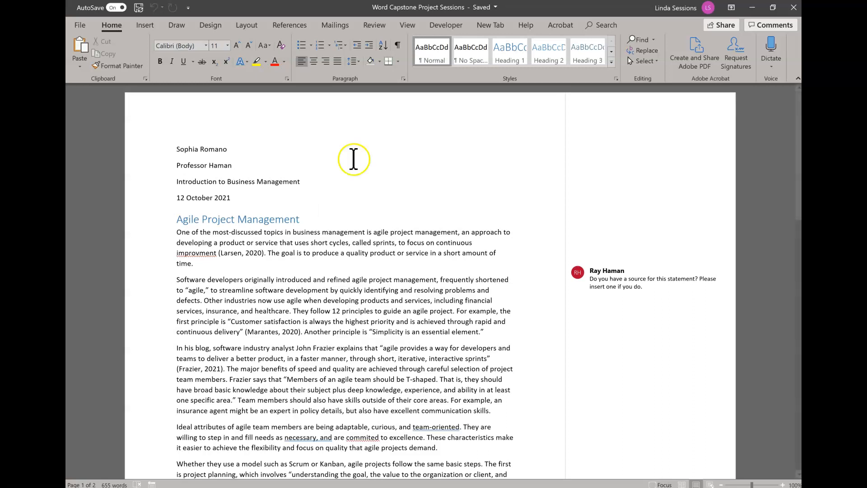
# Set the document's citation and bibliography style to MLA Seventh Edition.
pyautogui.click(282, 25)
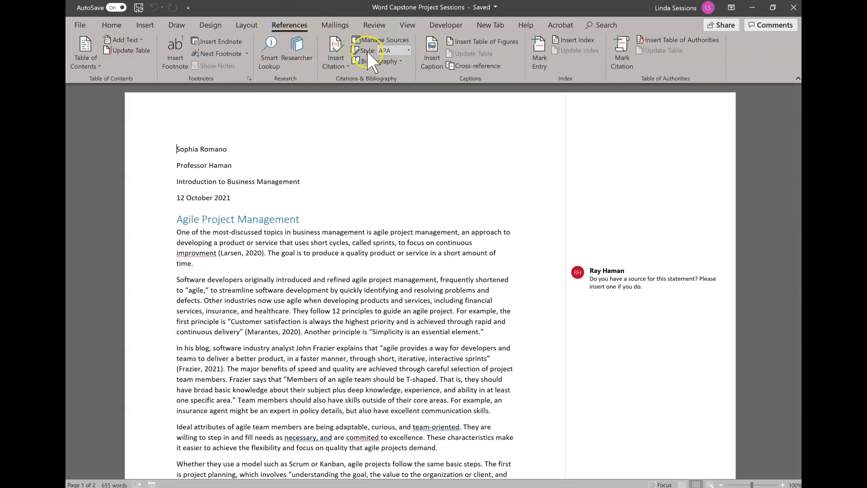
pyautogui.click(409, 50)
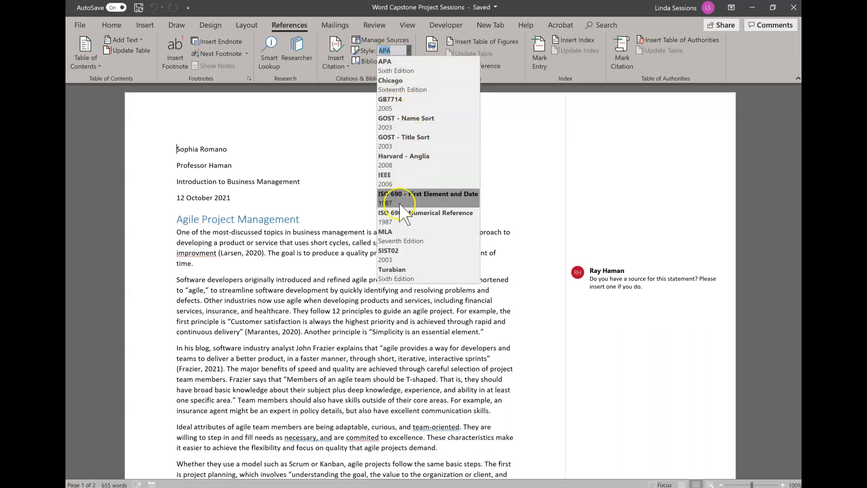
pyautogui.click(397, 232)
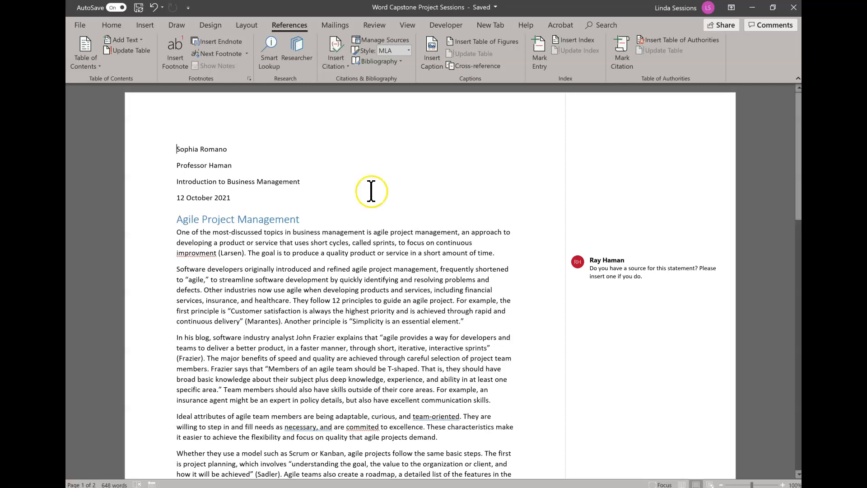
pyautogui.click(78, 25)
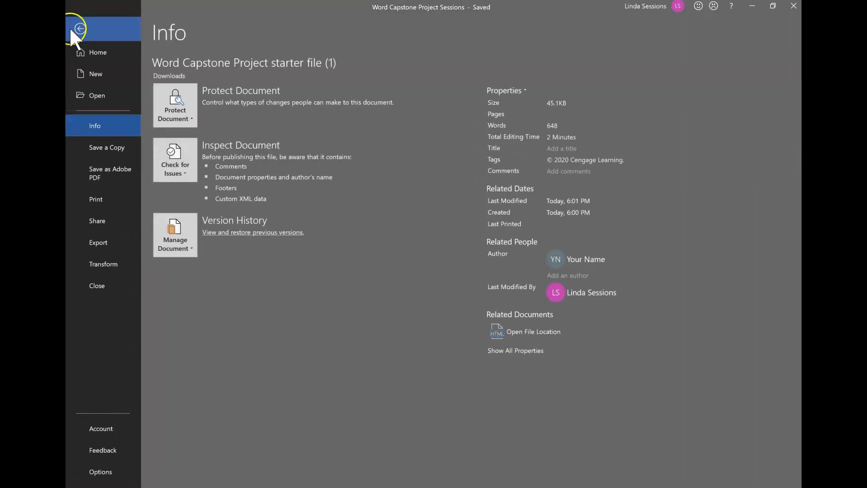
pyautogui.click(77, 28)
# Modify the Normal style to use the Times New Roman font at 12 pt.
pyautogui.click(112, 24)
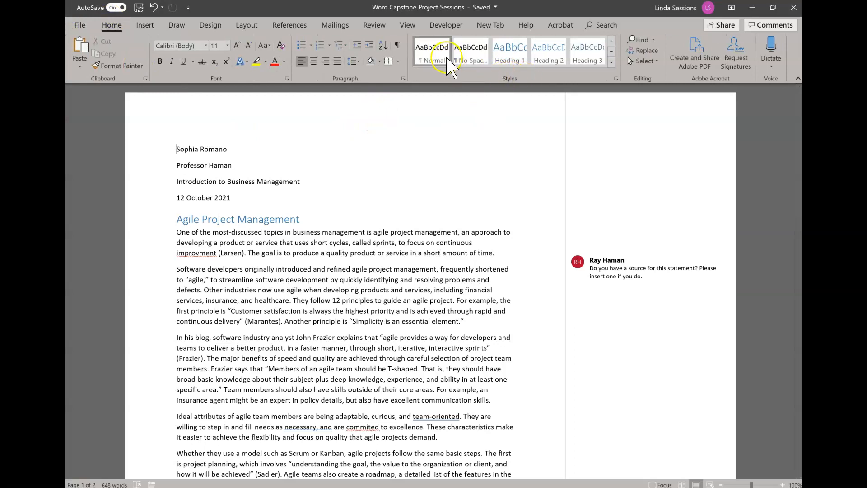
pyautogui.click(432, 48)
pyautogui.rightClick(432, 49)
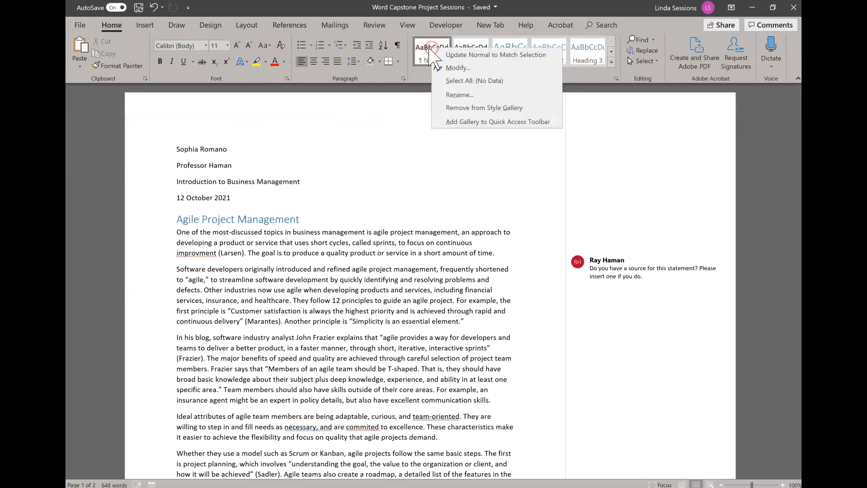
pyautogui.click(445, 75)
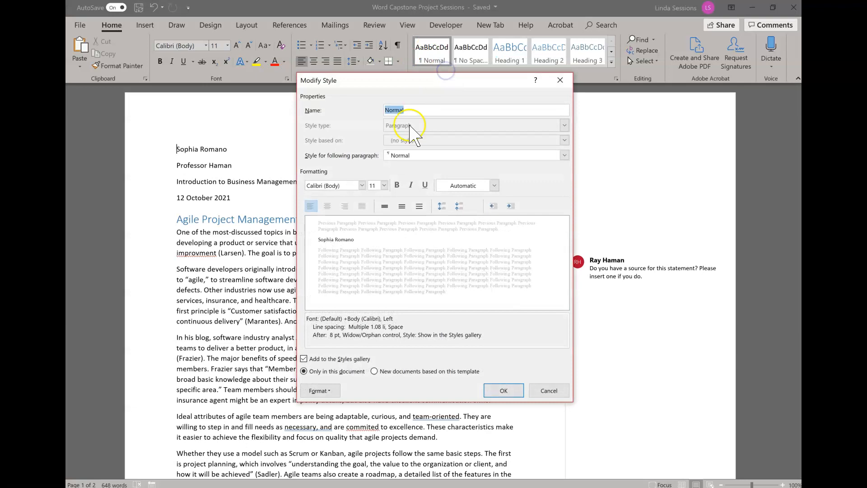
pyautogui.click(362, 185)
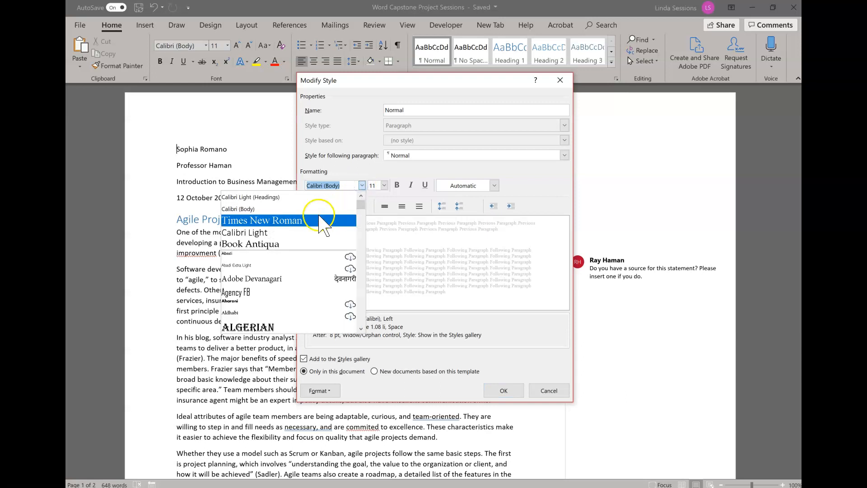
pyautogui.click(321, 221)
pyautogui.click(383, 185)
pyautogui.click(372, 227)
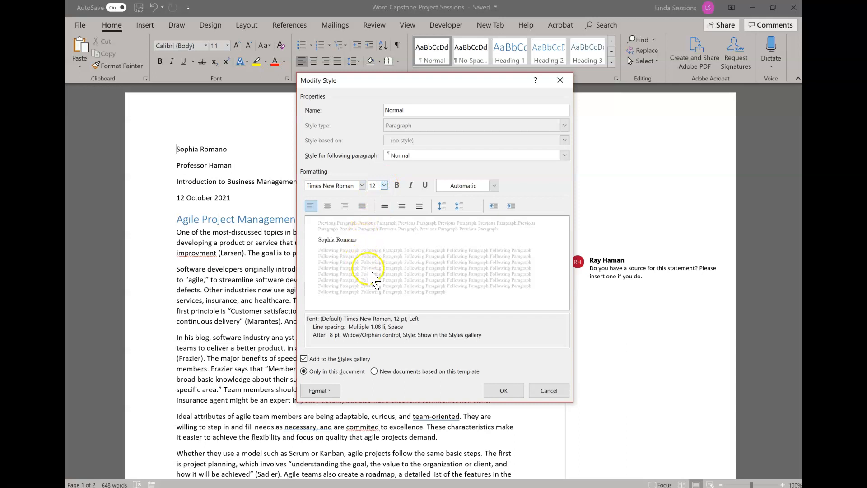
# Set the Normal style's paragraph format to double line spacing with 0 pt after, and apply the style changes.
pyautogui.click(314, 391)
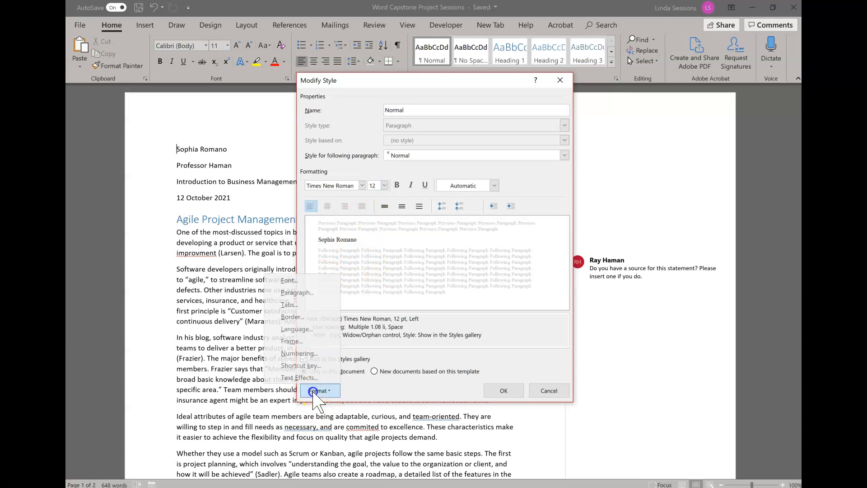
pyautogui.click(298, 292)
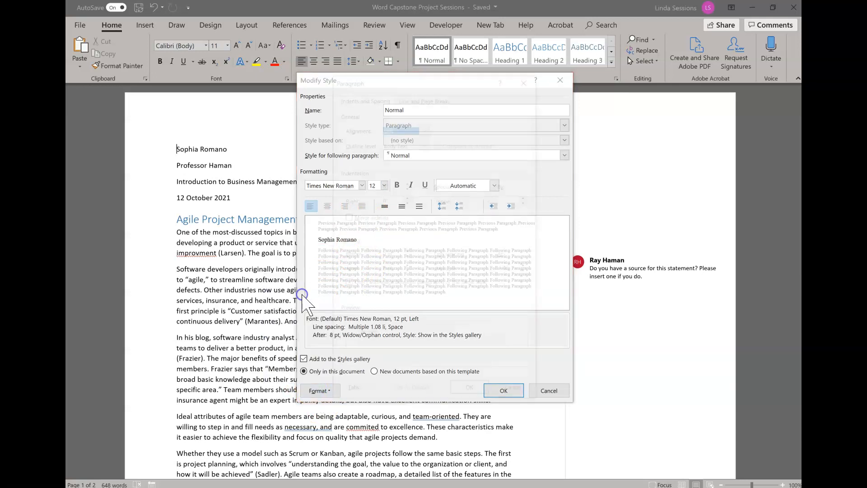
pyautogui.click(490, 270)
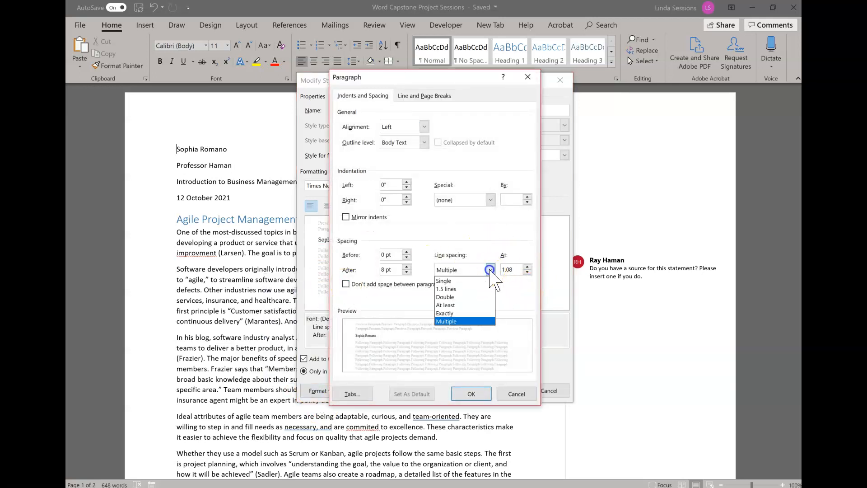
pyautogui.click(451, 298)
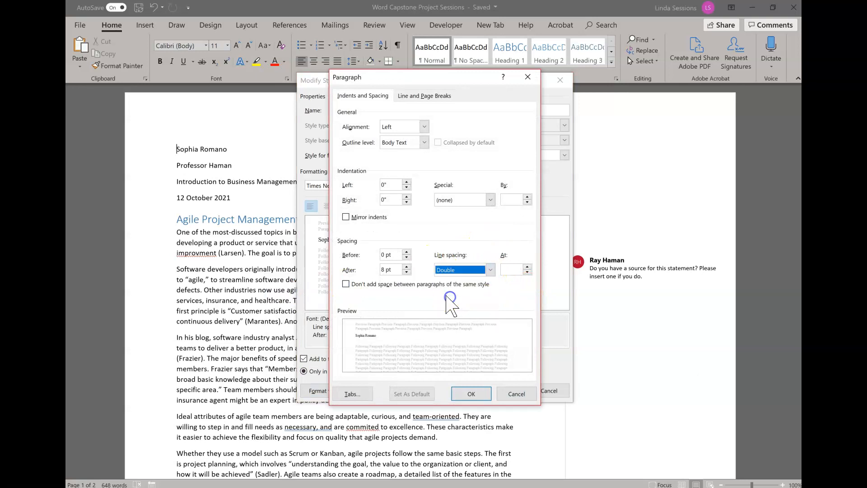
pyautogui.click(406, 273)
pyautogui.click(405, 273)
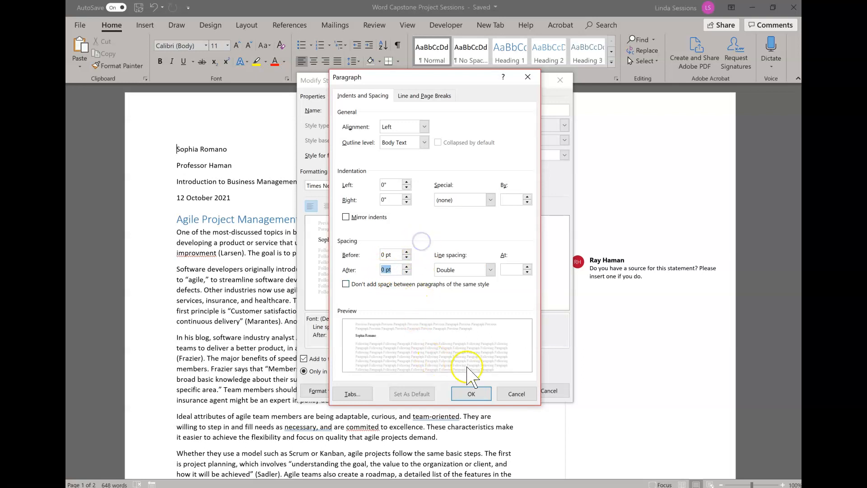
pyautogui.click(471, 394)
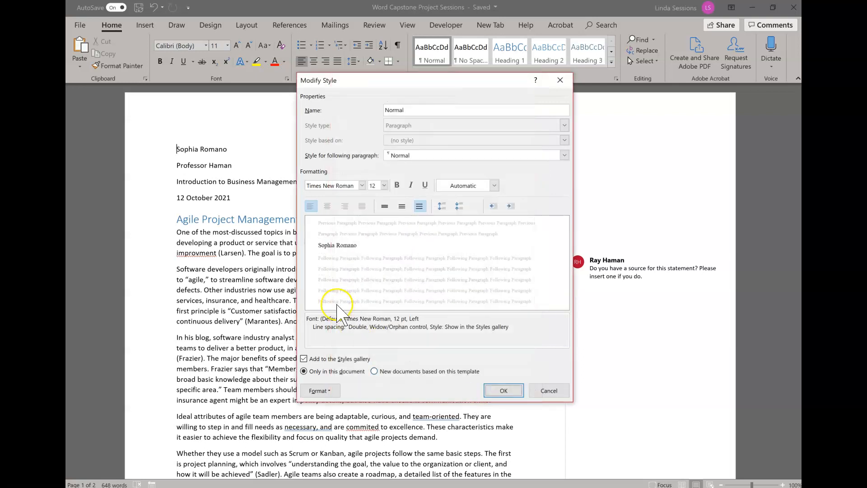
pyautogui.click(500, 391)
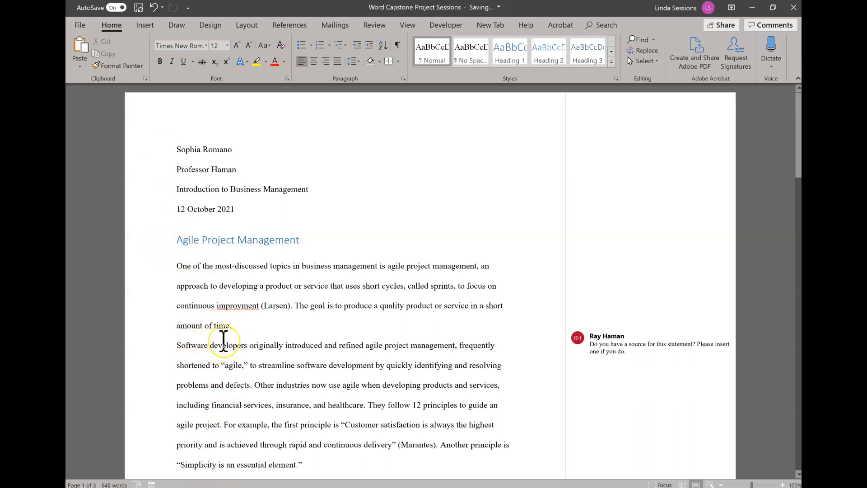
# Apply the Normal style to the title "Agile Project Management" and center it.
pyautogui.moveTo(223, 340)
pyautogui.click(186, 239)
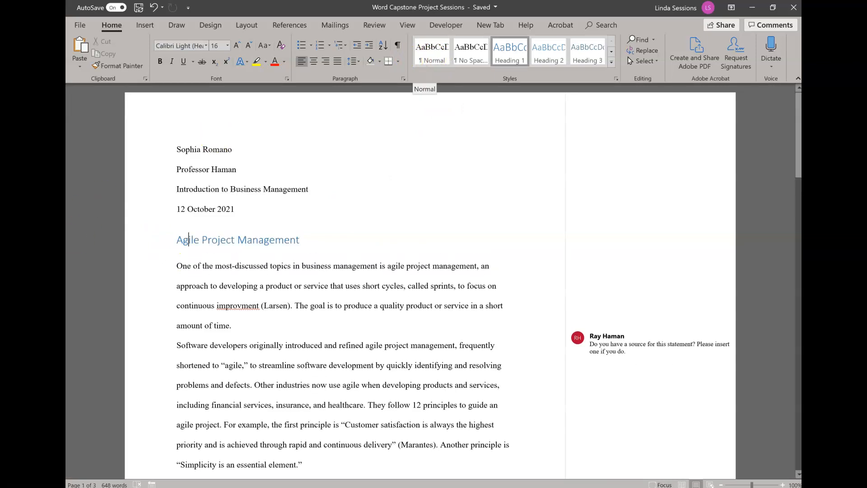
pyautogui.click(430, 59)
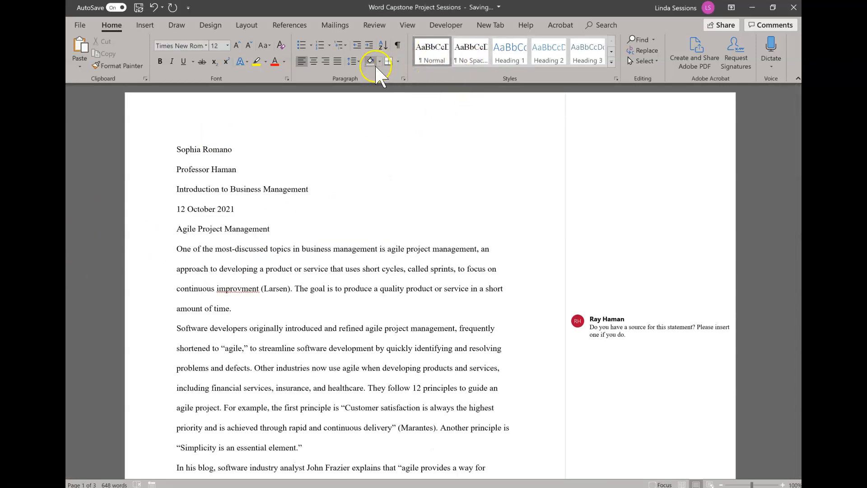
pyautogui.click(315, 63)
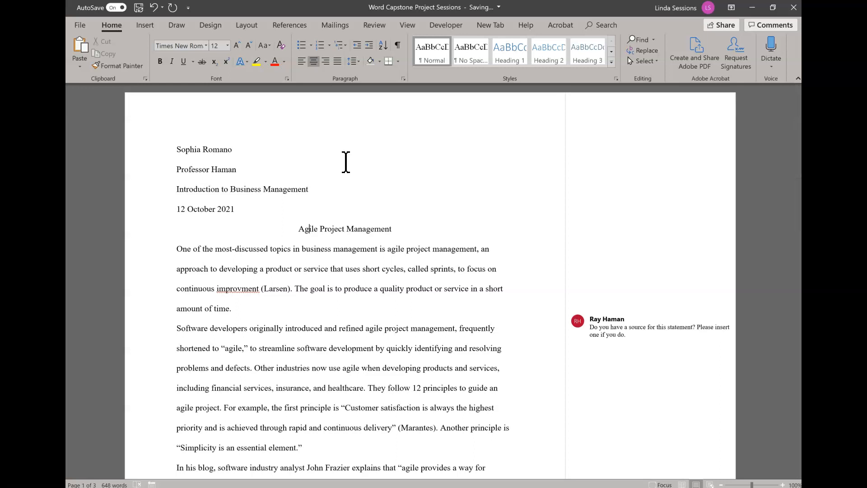
# Insert a Blank header, right-align it, and enter the paper author's last name followed by a space.
pyautogui.click(149, 26)
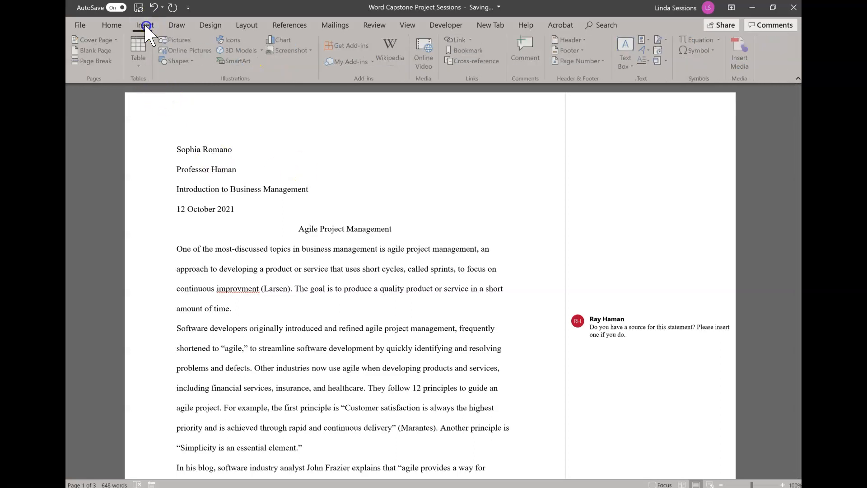
pyautogui.click(583, 40)
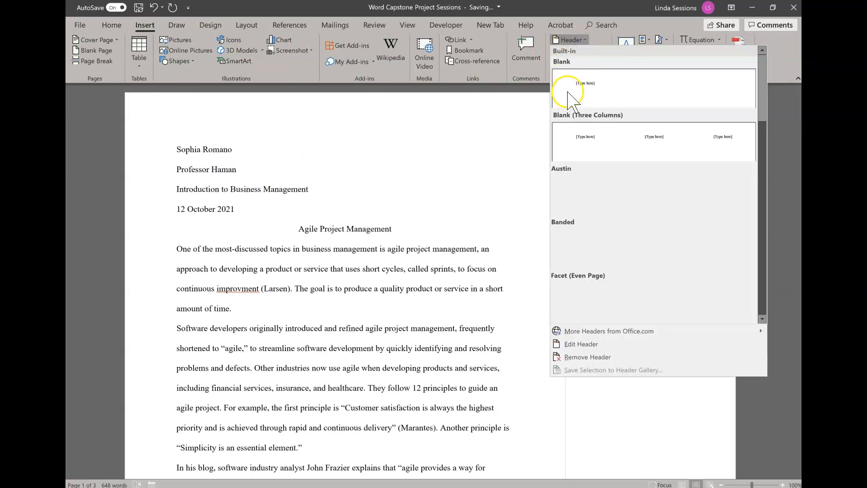
pyautogui.click(567, 90)
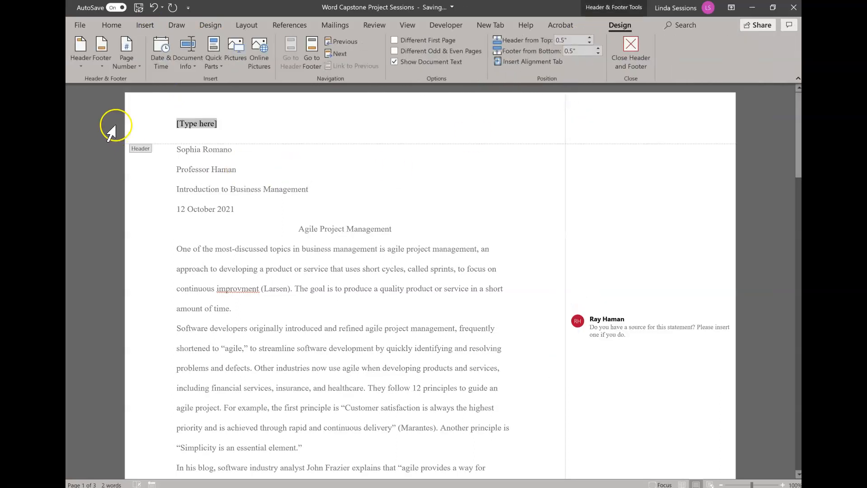
pyautogui.click(112, 25)
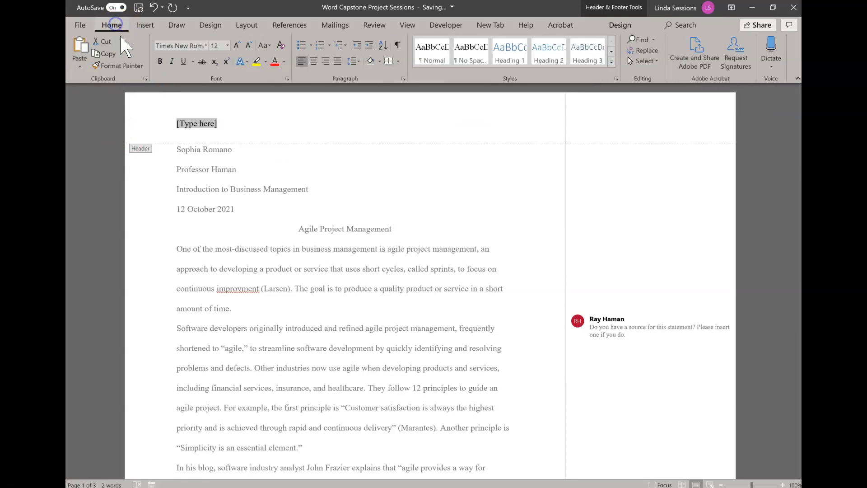
pyautogui.click(326, 63)
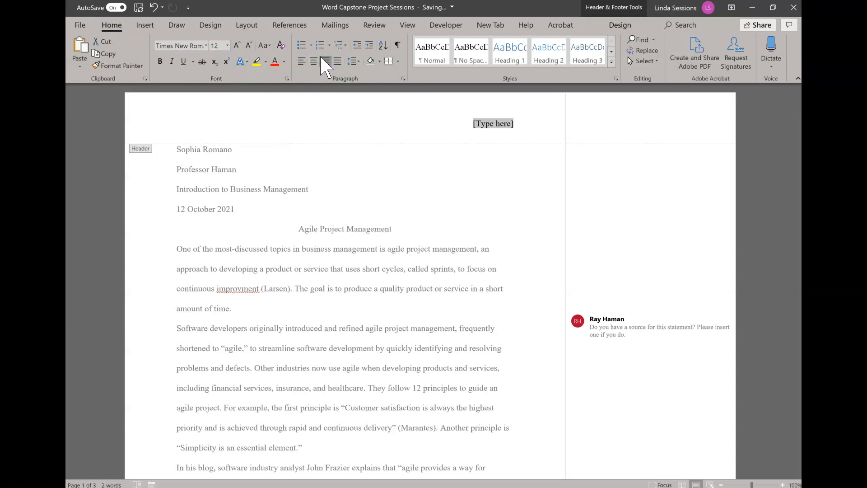
pyautogui.write('R')
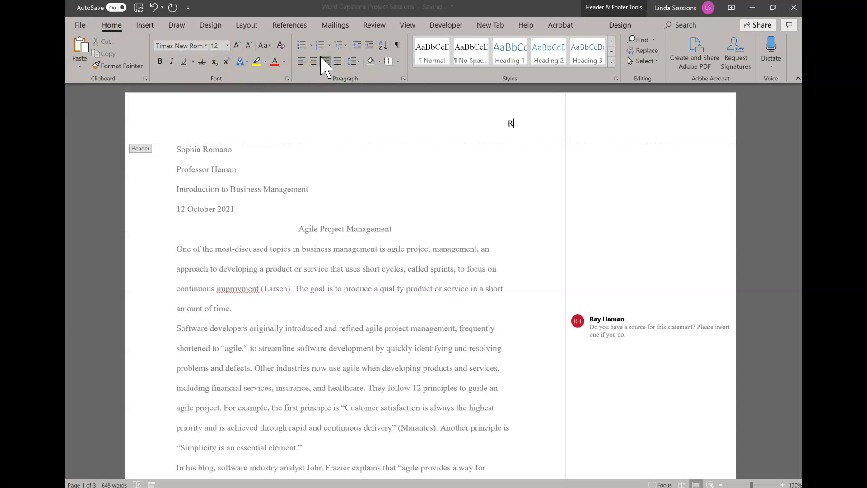
pyautogui.write('omano')
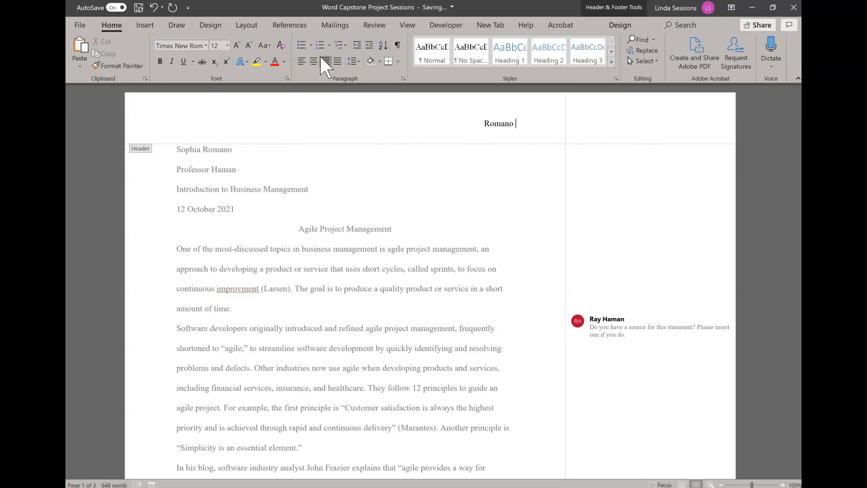
# Insert a Plain Number page number at the current position after the last name in the header, and close the header.
pyautogui.click(618, 25)
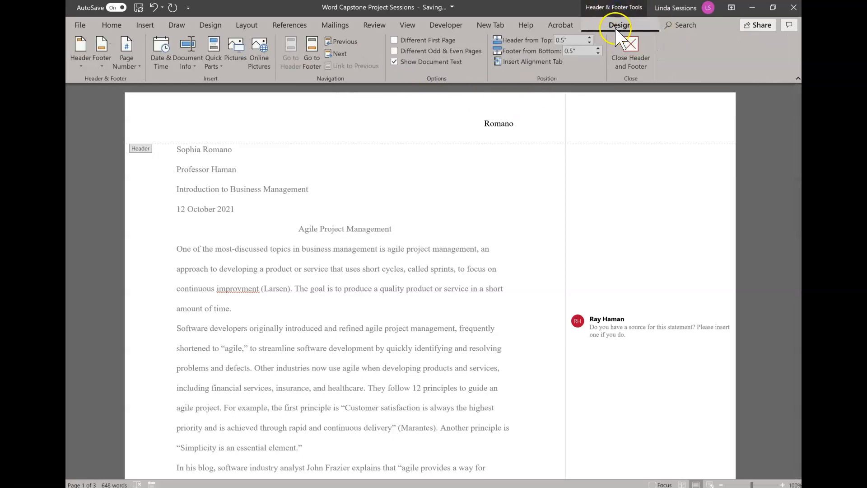
pyautogui.click(133, 66)
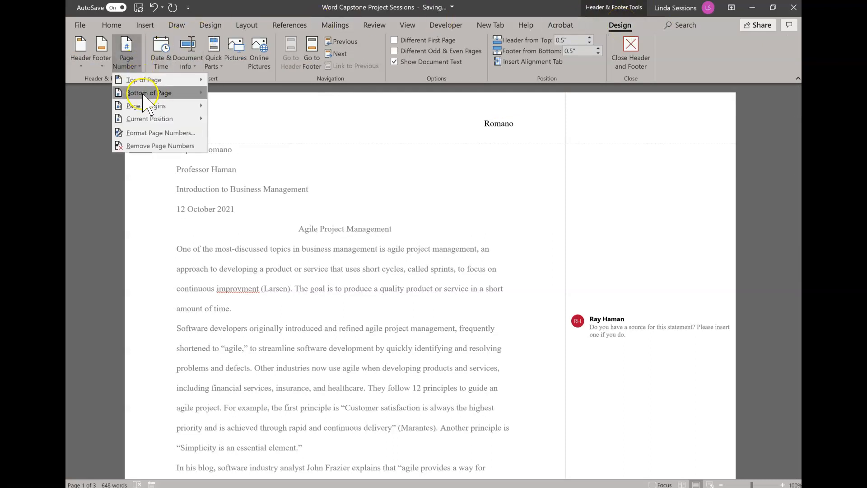
pyautogui.click(162, 119)
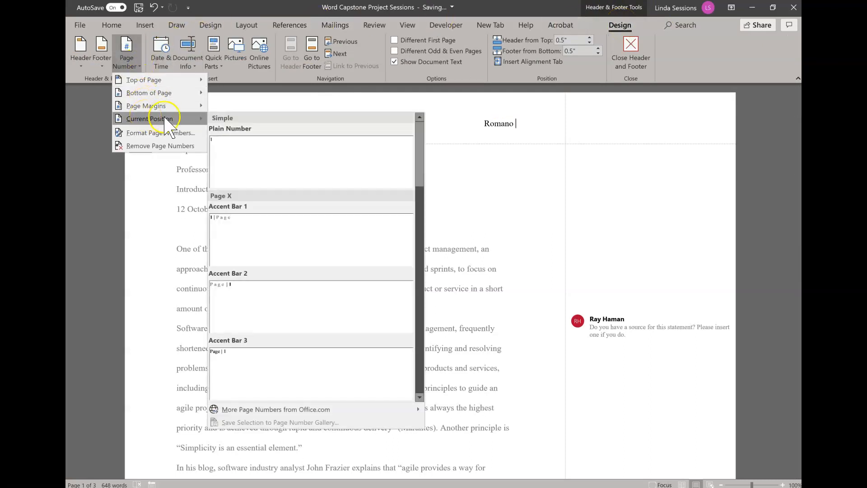
pyautogui.click(243, 162)
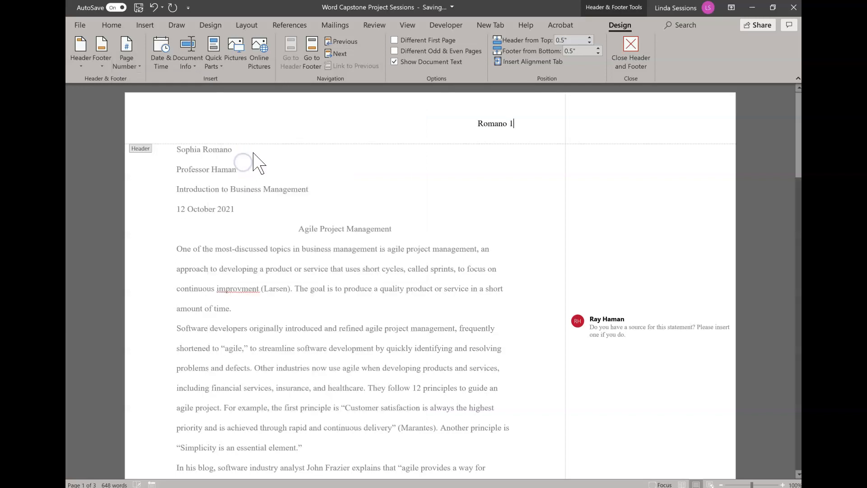
pyautogui.click(631, 53)
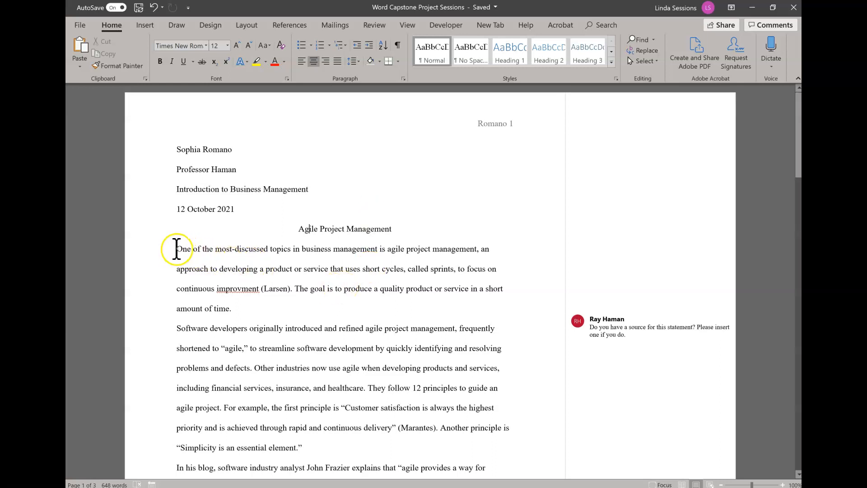
# Apply a 0.5" first-line indent to all body paragraphs from "One of the most-discussed topics" through "achieving those goals.".
pyautogui.moveTo(189, 251); pyautogui.dragTo(258, 194)
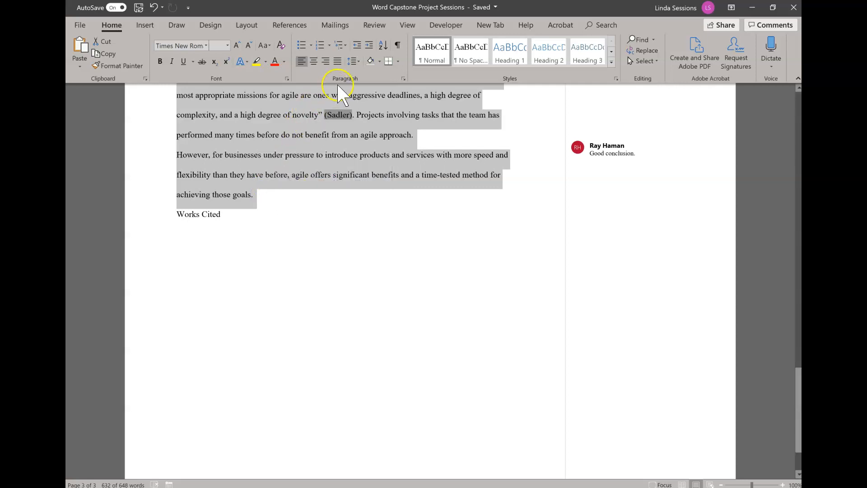
pyautogui.click(407, 80)
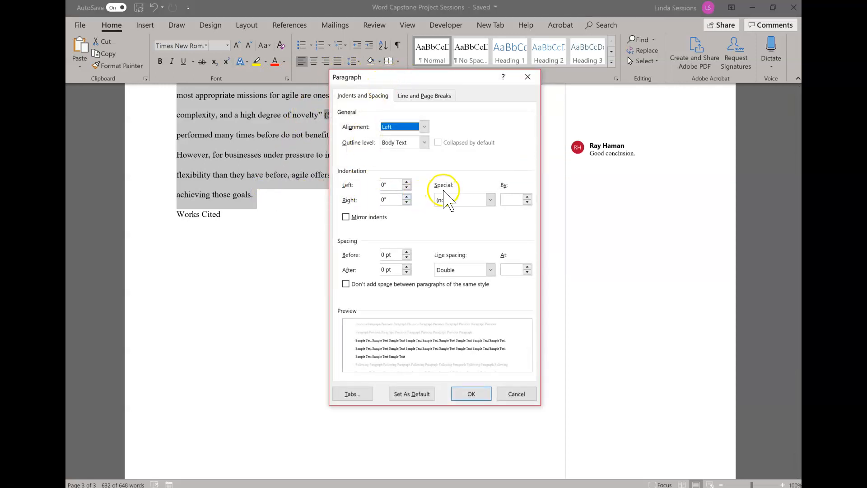
pyautogui.click(442, 195)
pyautogui.click(490, 200)
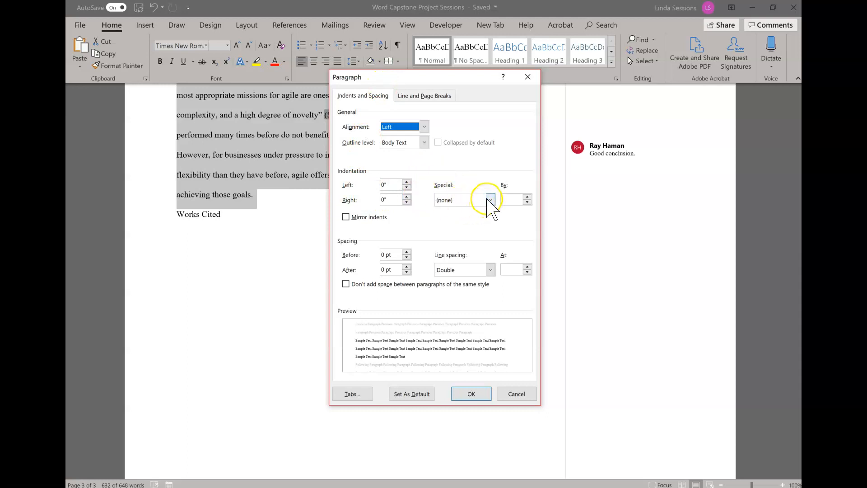
pyautogui.click(470, 218)
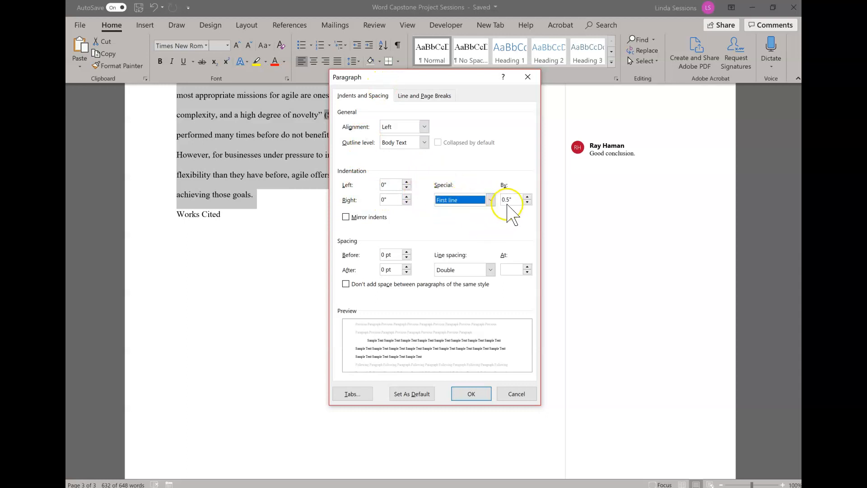
pyautogui.click(471, 393)
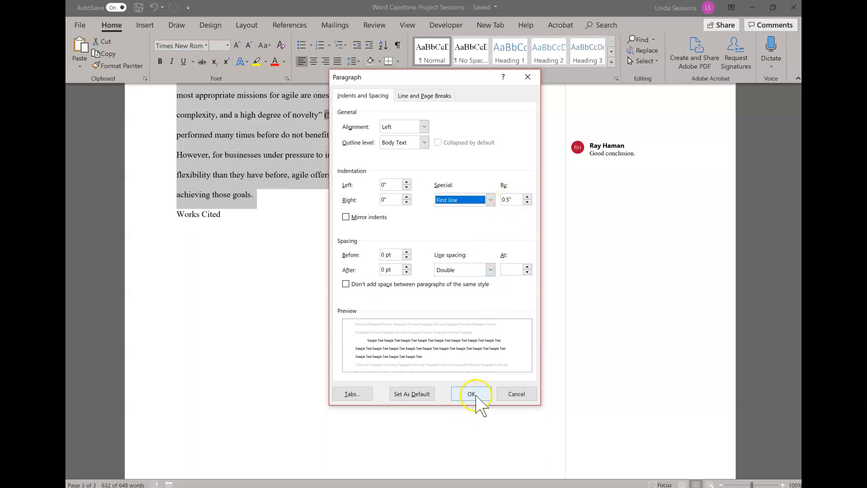
# Delete the reviewer's comment asking for a source, attached to the first sentence of the "Software developers" paragraph.
pyautogui.scroll(10, 228, 418)
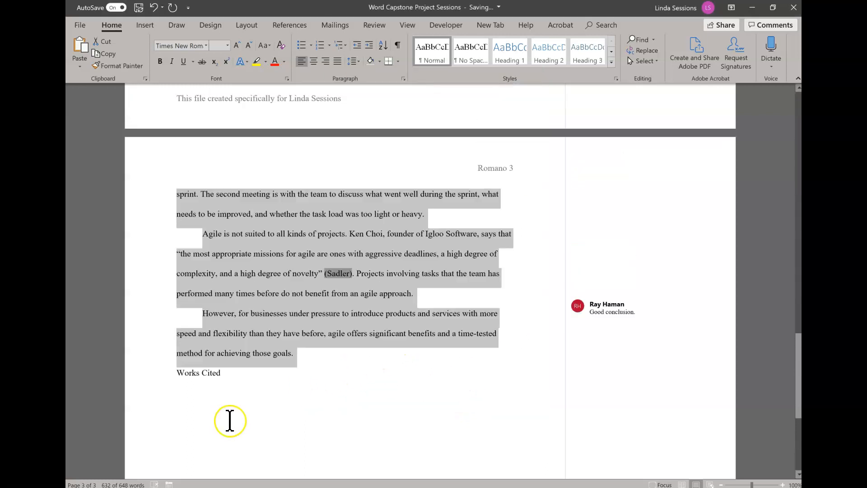
pyautogui.scroll(8, 125, 440)
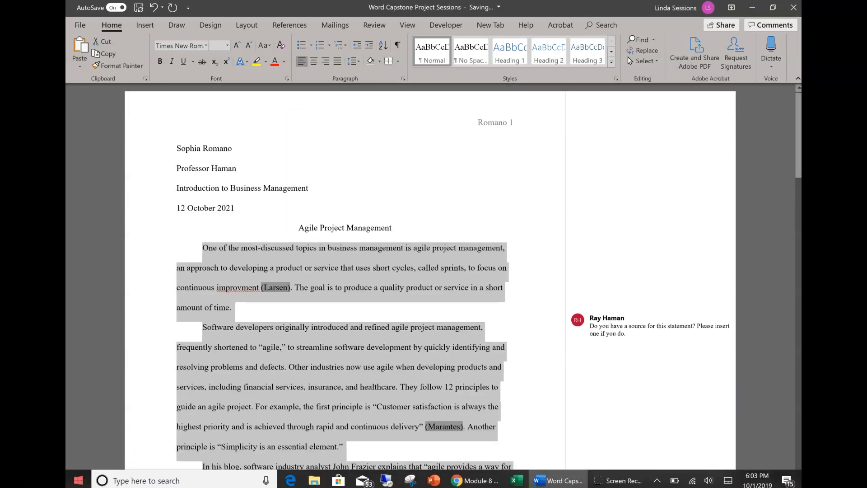
pyautogui.click(333, 328)
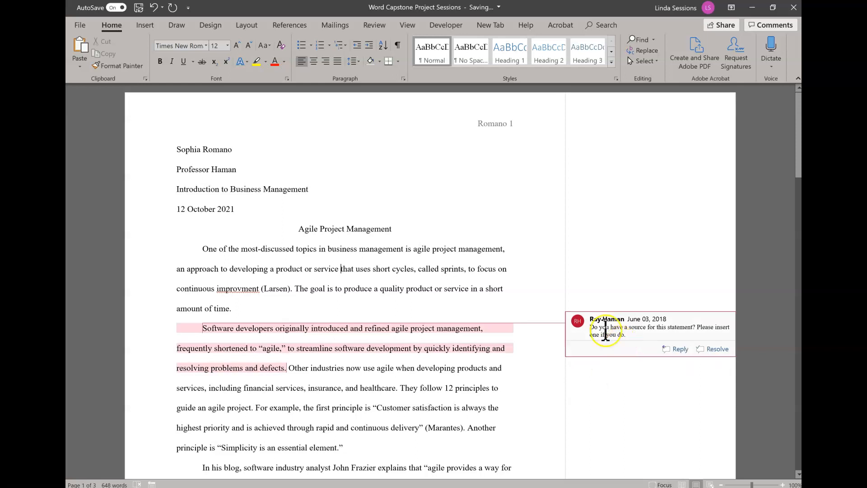
pyautogui.click(610, 335)
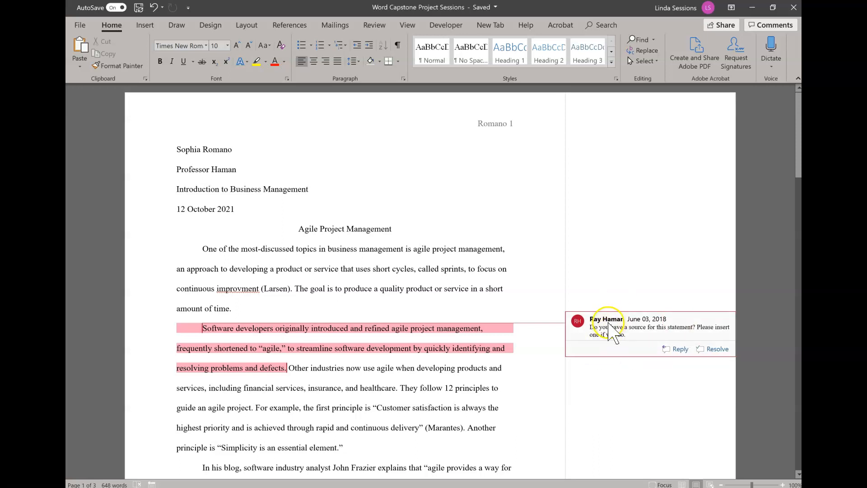
pyautogui.tripleClick(613, 324)
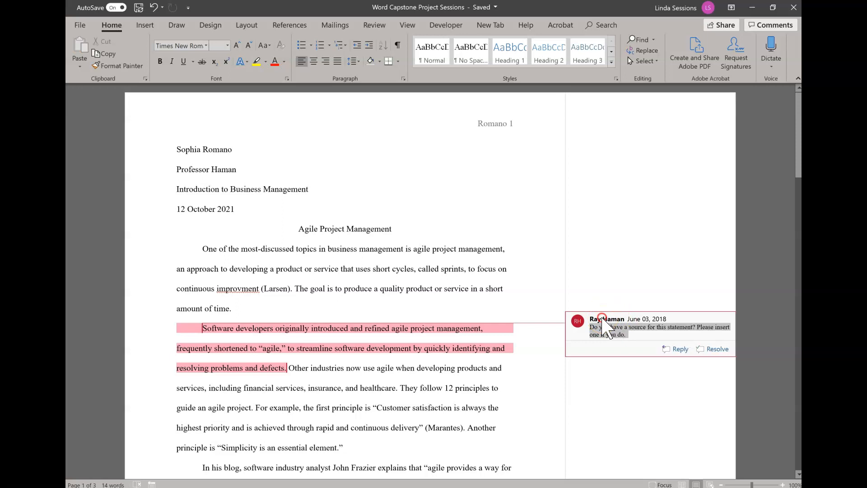
pyautogui.rightClick(621, 313)
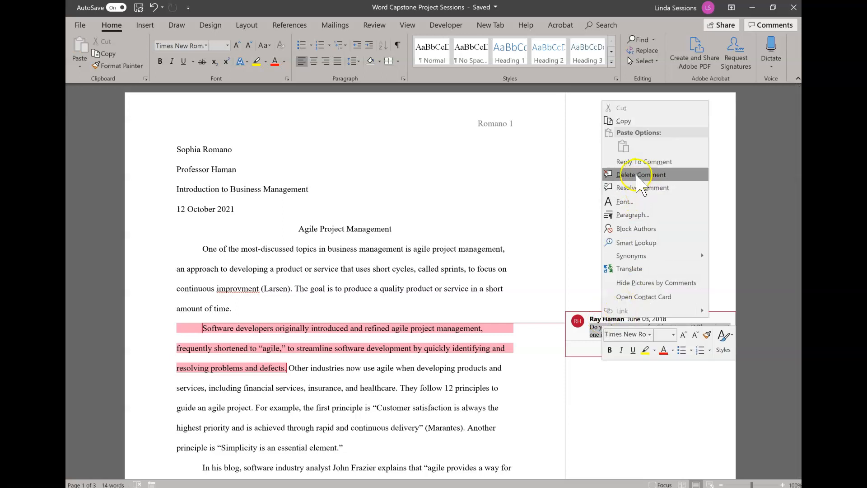
pyautogui.click(625, 175)
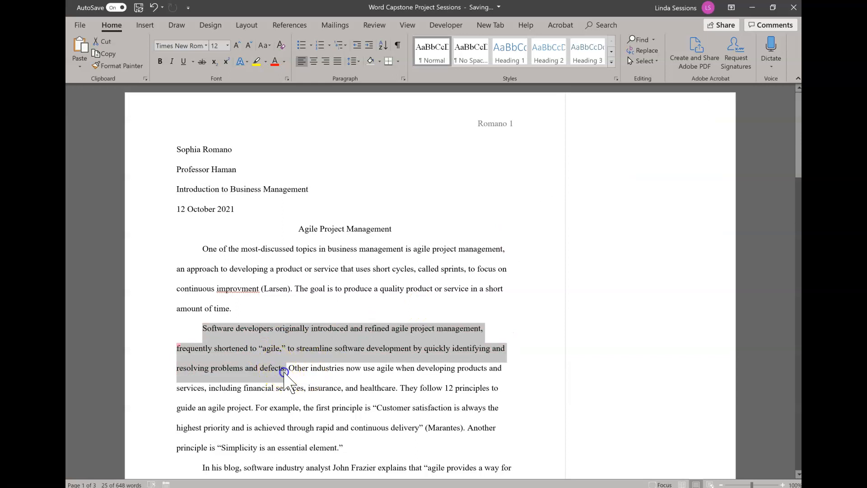
# Start a new citation source after "problems and defects" in the second body paragraph, with Web site as the source type.
pyautogui.click(286, 368)
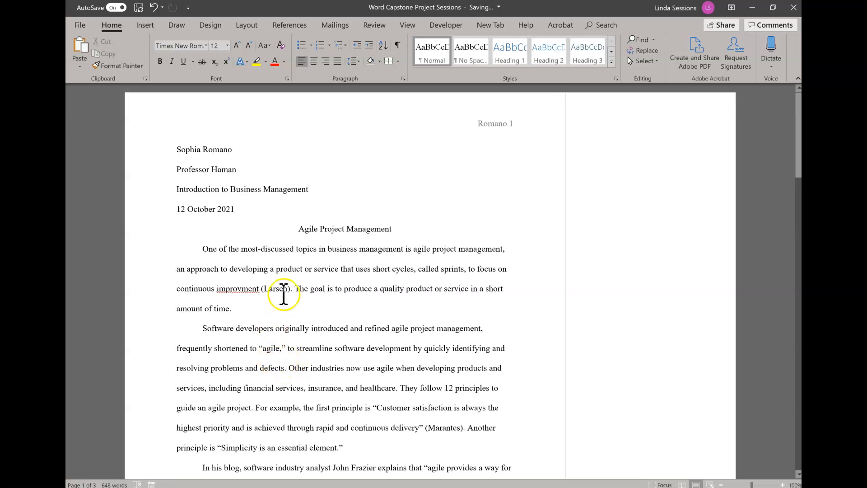
pyautogui.click(288, 25)
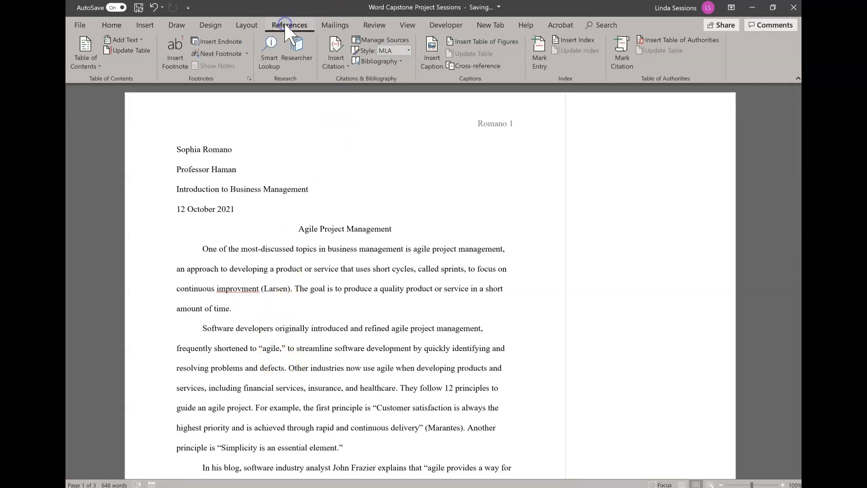
pyautogui.click(347, 66)
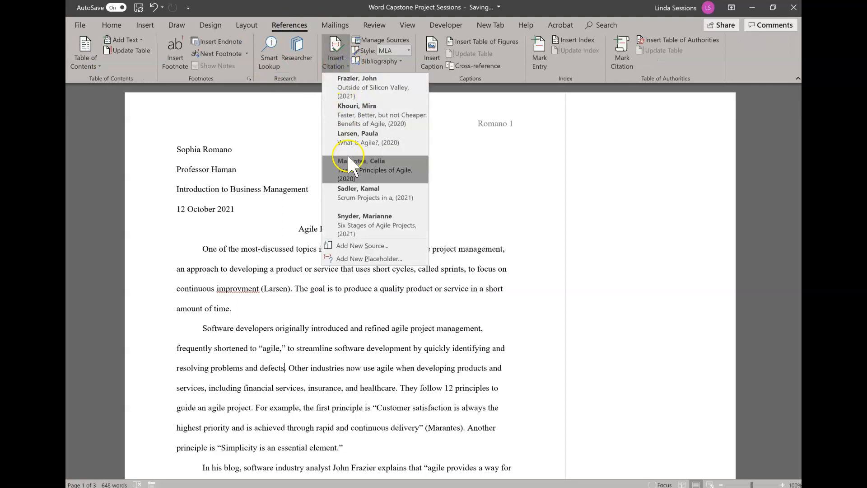
pyautogui.click(351, 246)
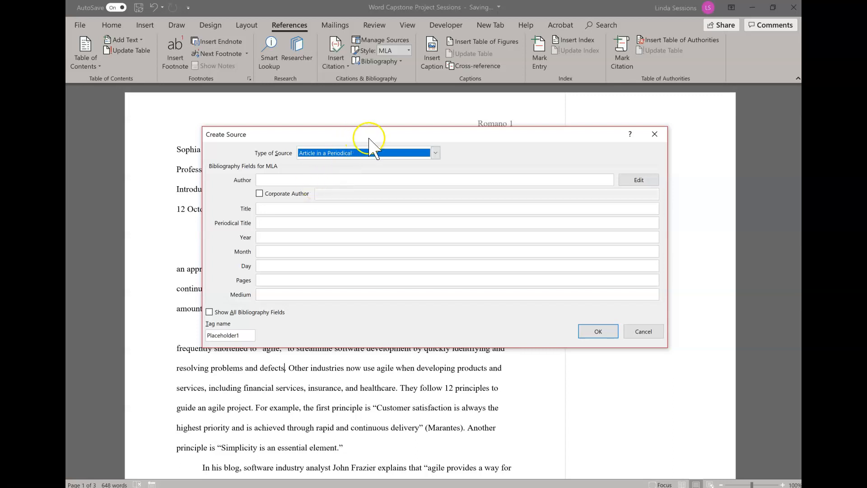
pyautogui.click(435, 153)
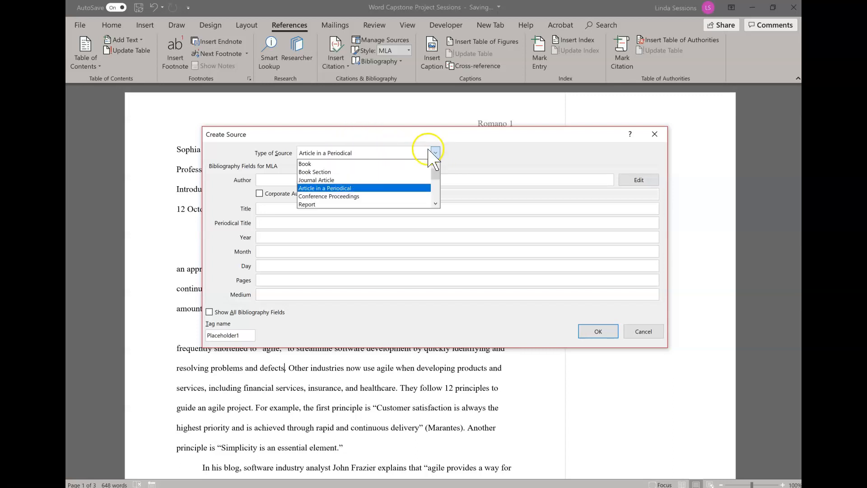
pyautogui.click(435, 204)
pyautogui.click(434, 203)
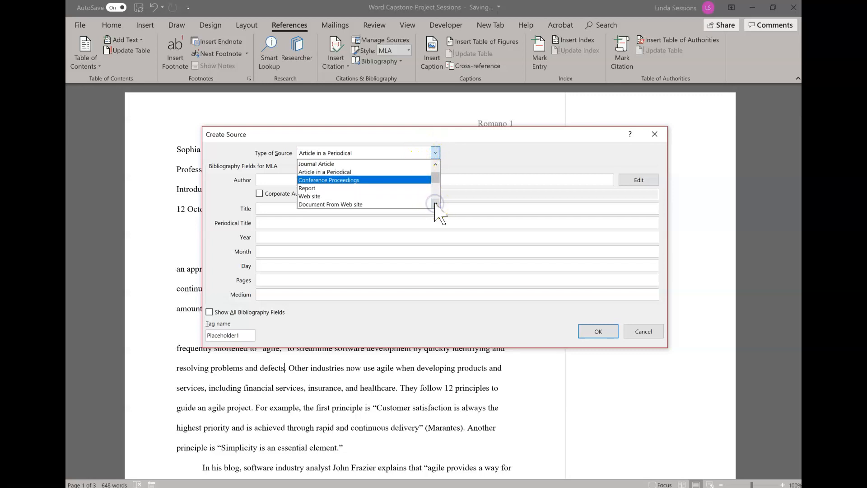
pyautogui.click(394, 194)
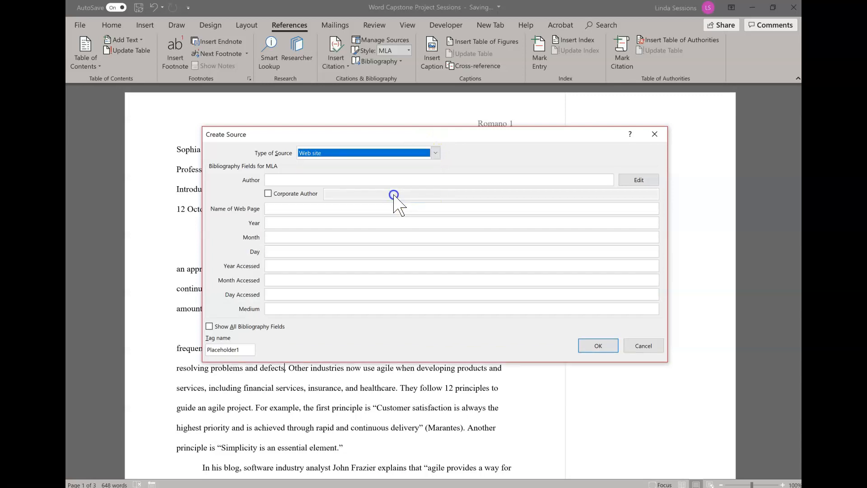
# Enter the author's name, web page "Agile Projects", date 2021 April 3, accessed 2021 October 4, and medium "Website", and insert the citation.
pyautogui.click(282, 180)
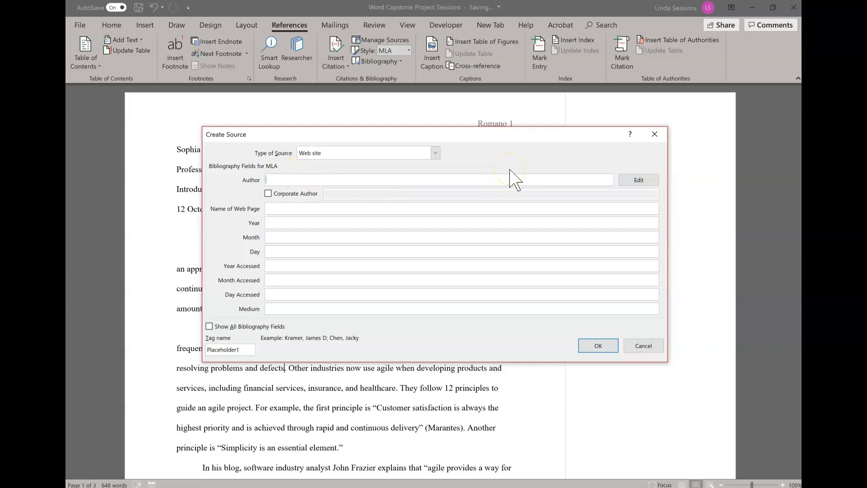
pyautogui.write('R')
pyautogui.press('Tab')
pyautogui.press('Tab')
pyautogui.press('Tab')
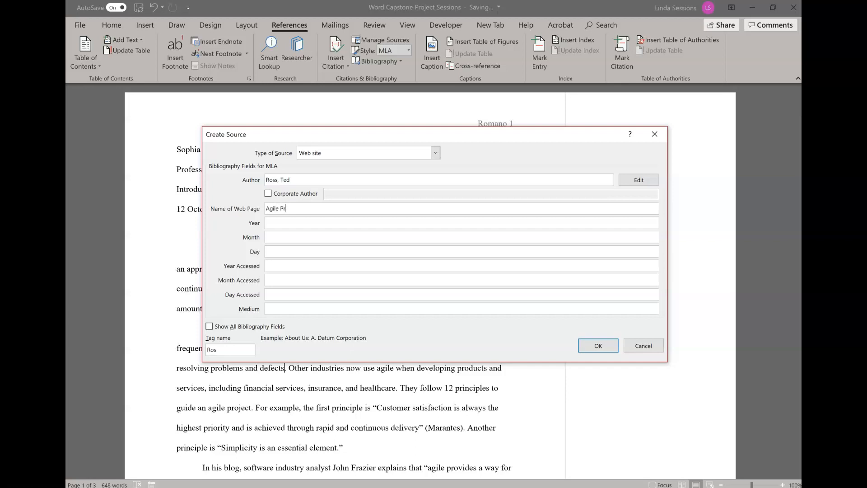
pyautogui.press('Tab')
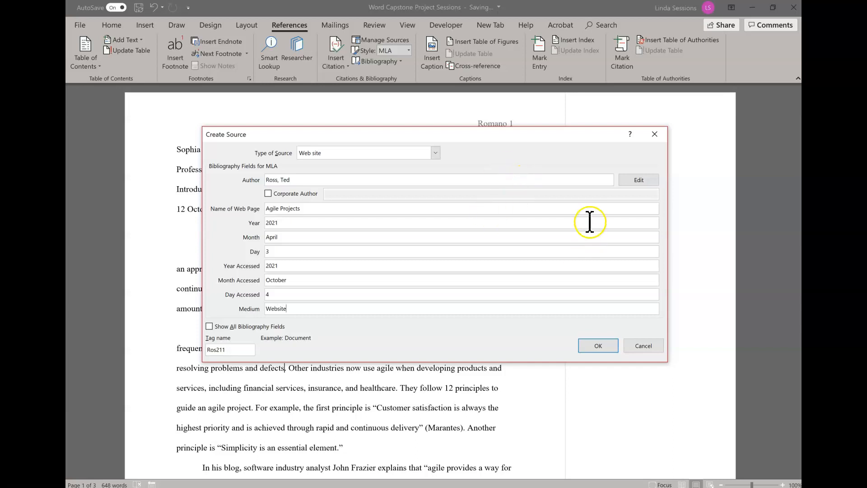
pyautogui.click(598, 345)
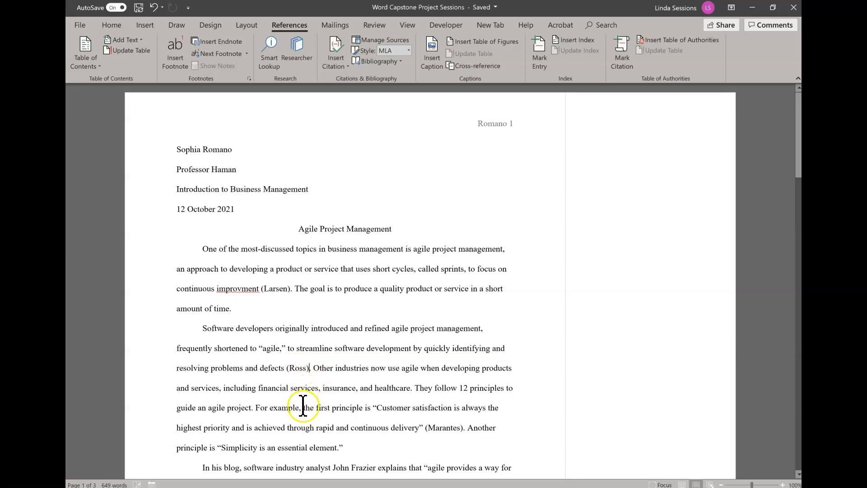
# Insert a citation to the existing source "Faster, Better, but not Cheaper: Benefits of Agile" after "healthcare" in the second body paragraph.
pyautogui.scroll(-1, 302, 405)
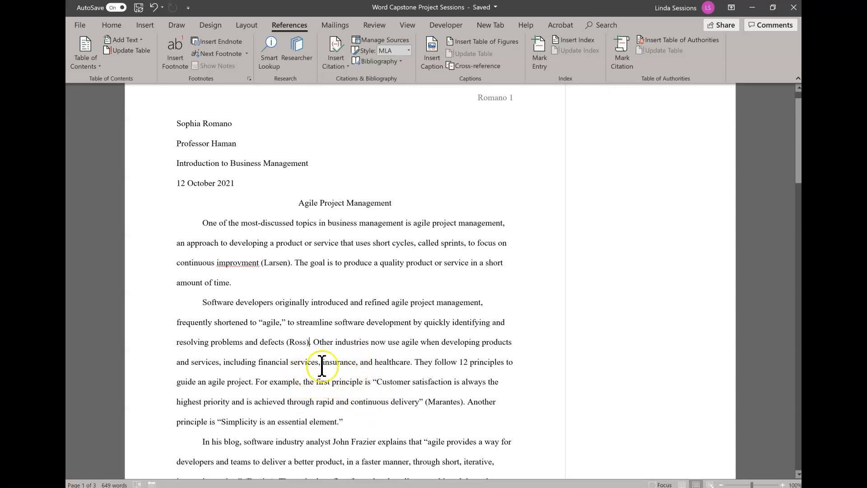
pyautogui.scroll(-2, 316, 357)
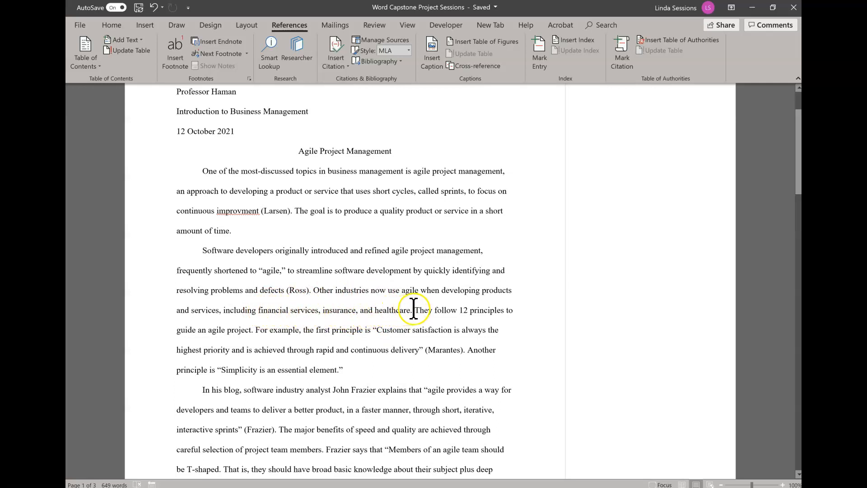
pyautogui.click(395, 309)
pyautogui.press('BackSpace')
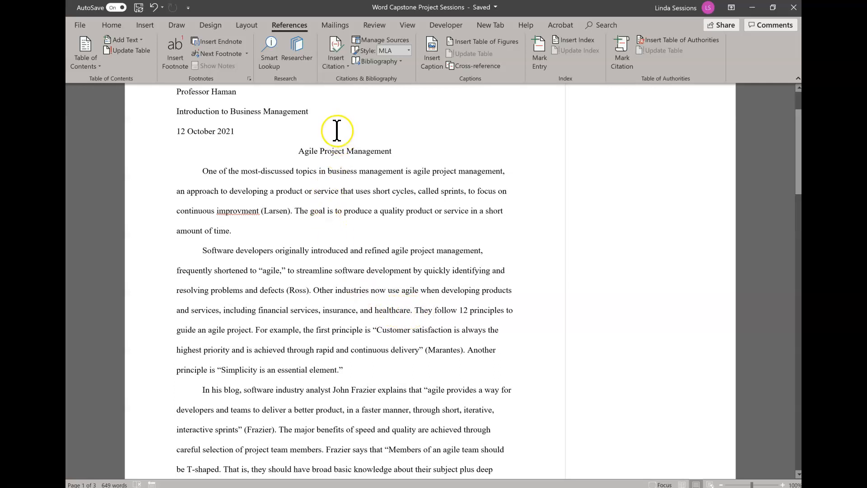
pyautogui.click(342, 66)
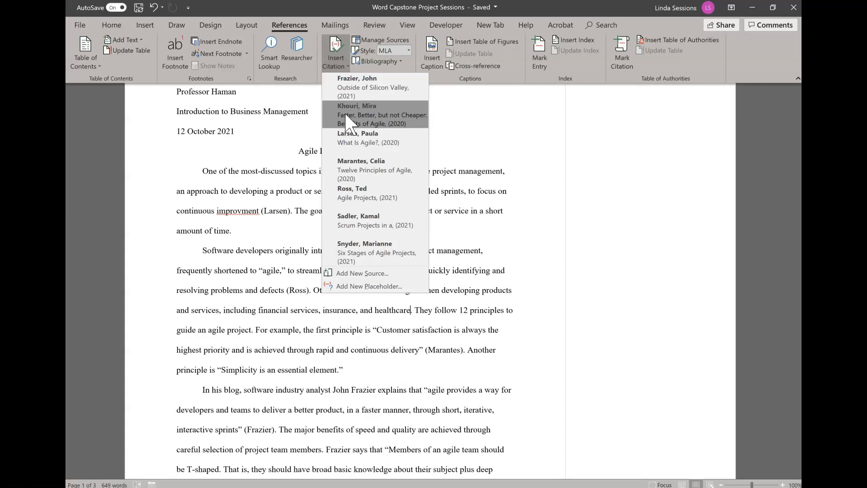
pyautogui.click(346, 195)
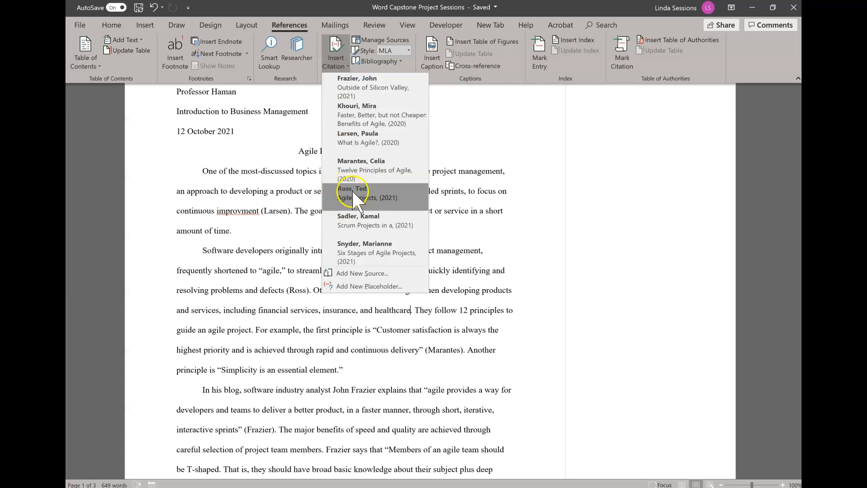
pyautogui.click(361, 114)
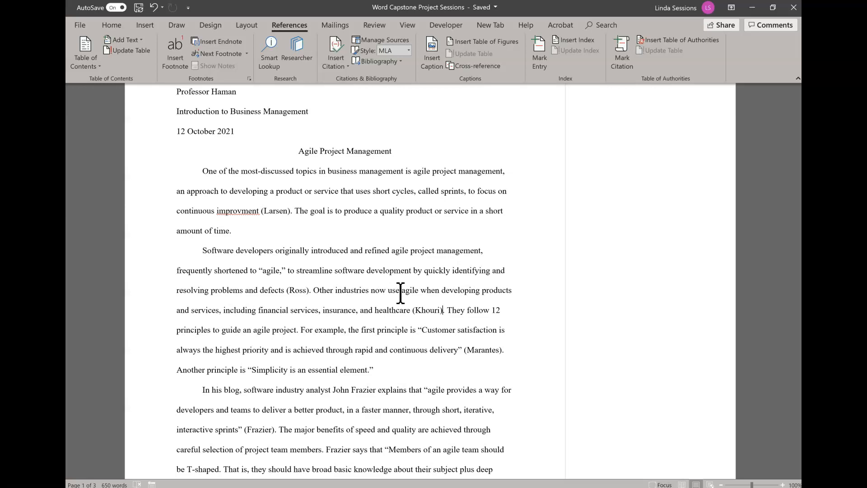
pyautogui.scroll(-3, 226, 375)
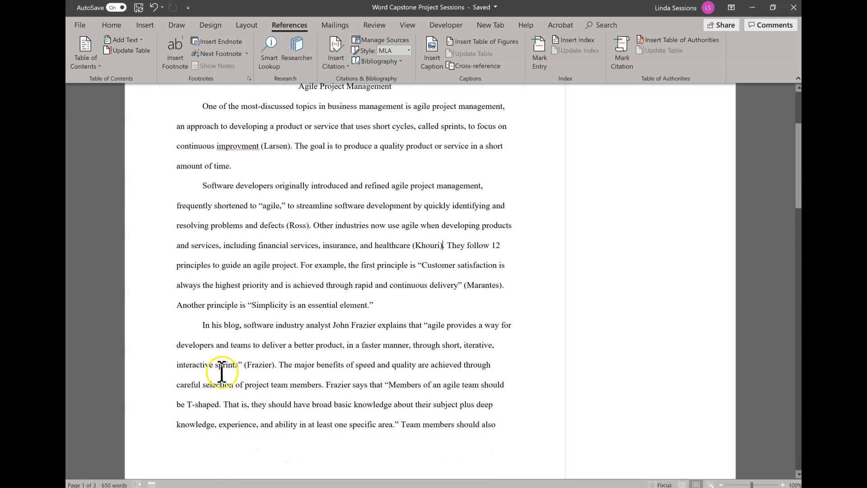
# Replace "attributes" with the Thesaurus synonym "characteristics" in the paragraph beginning "Ideal attributes of agile team members".
pyautogui.scroll(-5, 243, 373)
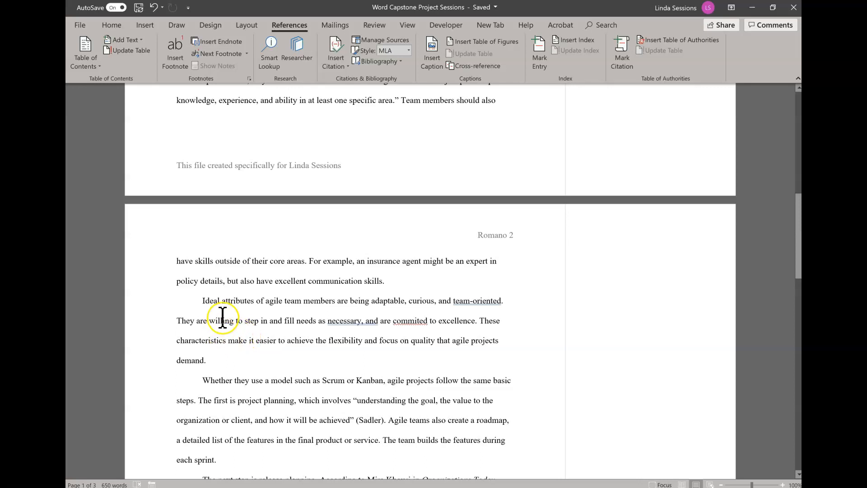
pyautogui.click(234, 302)
pyautogui.click(234, 306)
pyautogui.click(236, 301)
pyautogui.rightClick(236, 302)
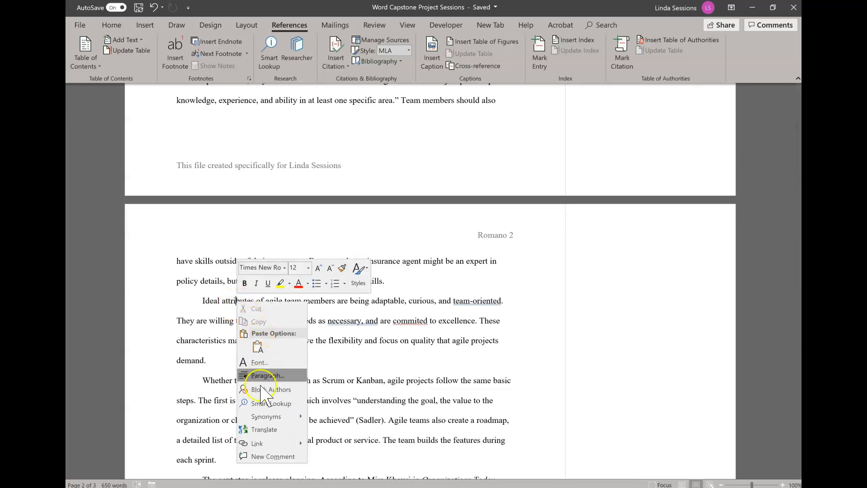
pyautogui.moveTo(266, 420)
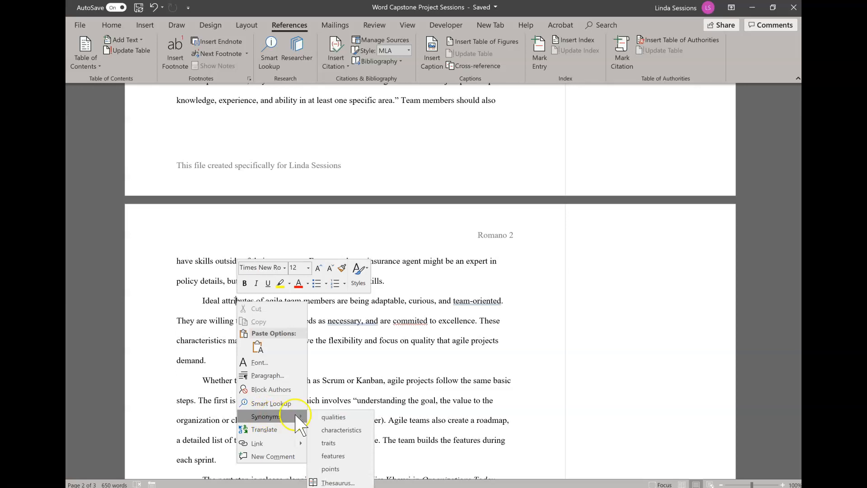
pyautogui.click(340, 481)
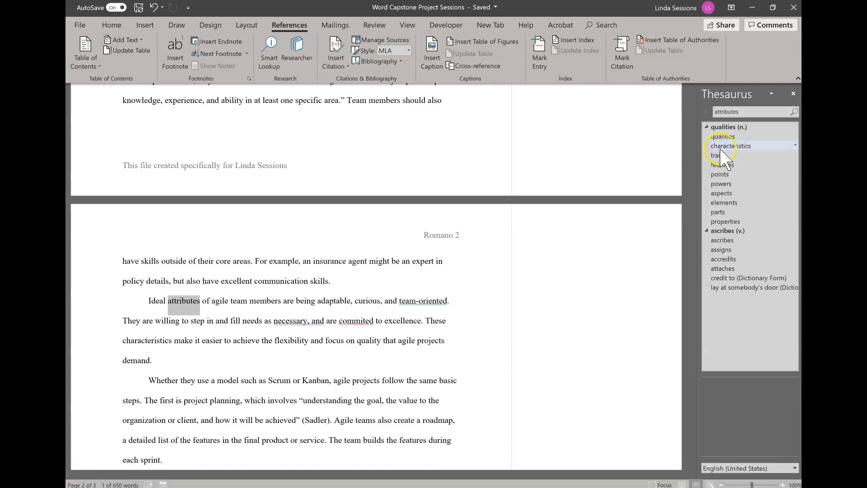
pyautogui.click(795, 146)
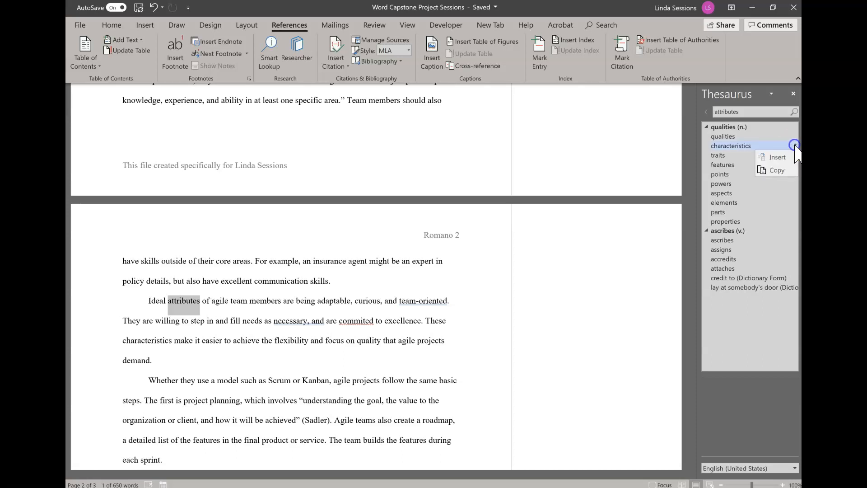
pyautogui.click(773, 157)
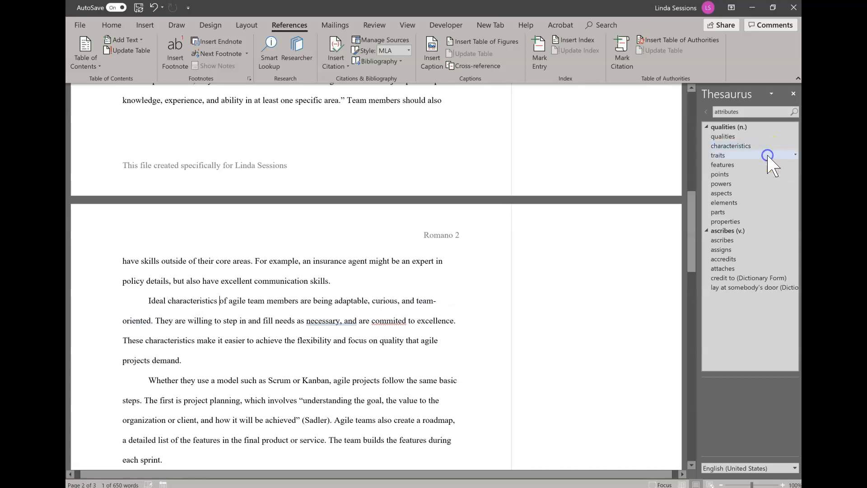
pyautogui.click(794, 93)
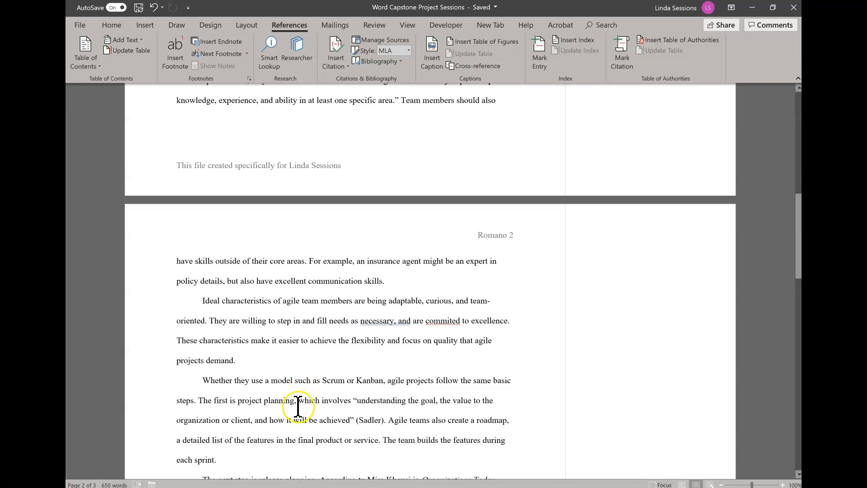
# Edit the source of the citation after "how it will be achieved", completing the web page name as "Scrum Projects in a Nutshell".
pyautogui.click(370, 418)
pyautogui.click(369, 419)
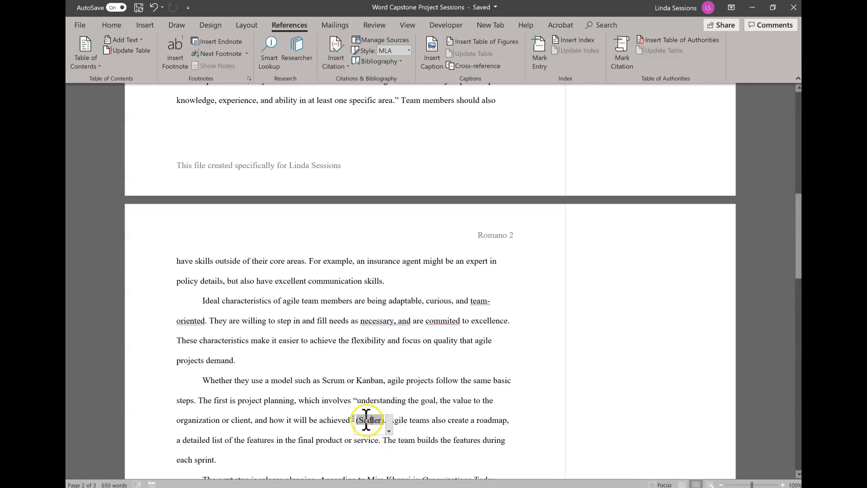
pyautogui.scroll(-3, 349, 411)
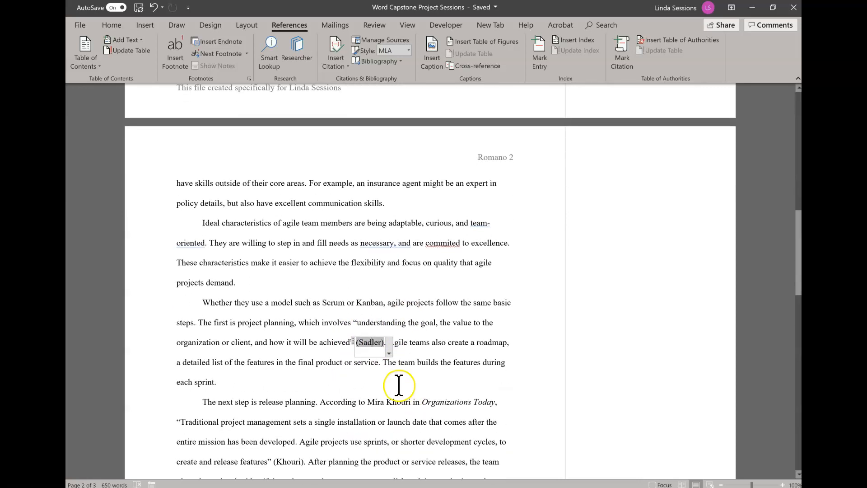
pyautogui.click(389, 326)
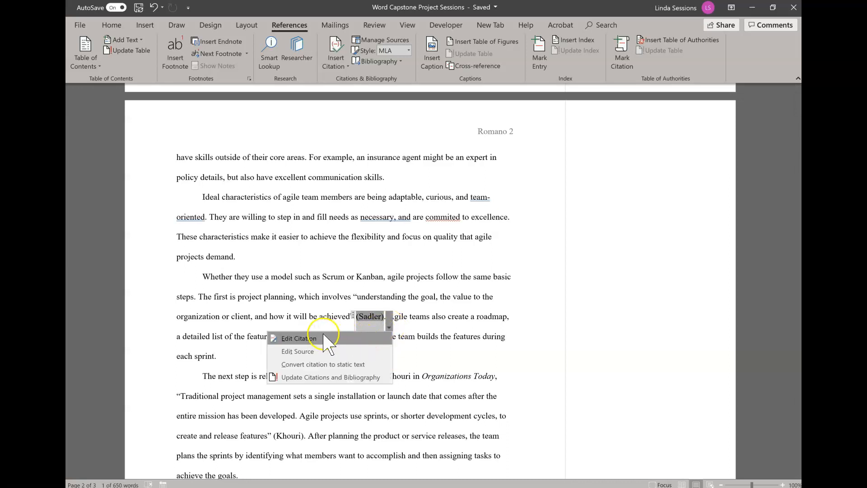
pyautogui.click(302, 354)
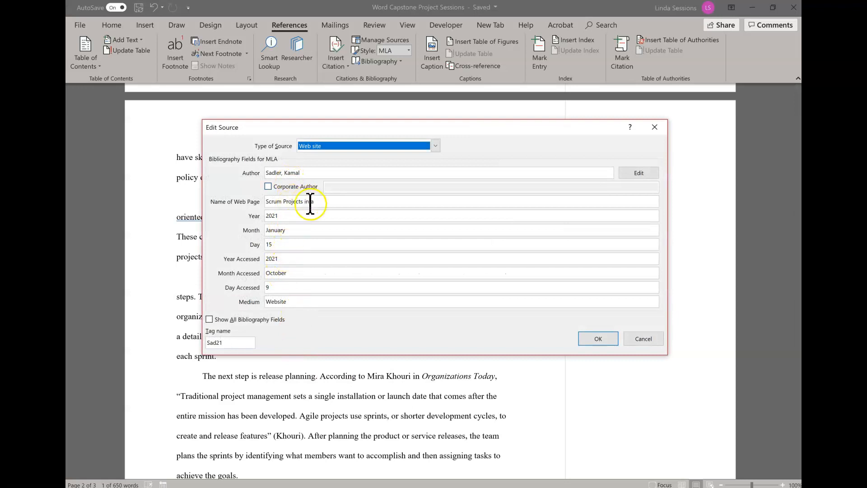
pyautogui.click(333, 201)
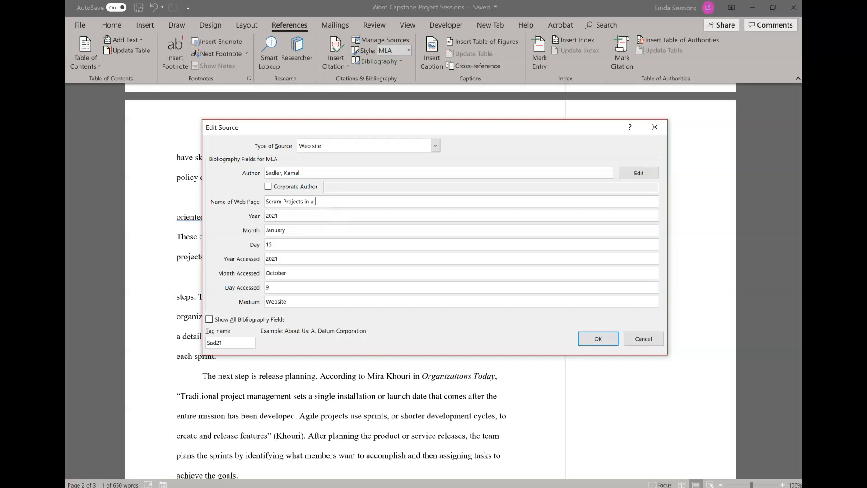
pyautogui.write('Nutshell')
pyautogui.click(600, 339)
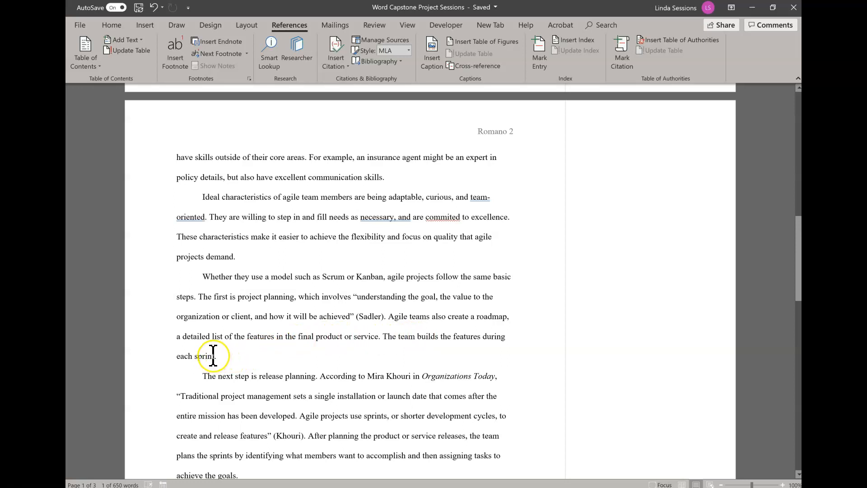
# Start a new citation source after "features during each sprint", with Article in a Periodical as the source type.
pyautogui.click(254, 354)
pyautogui.click(337, 63)
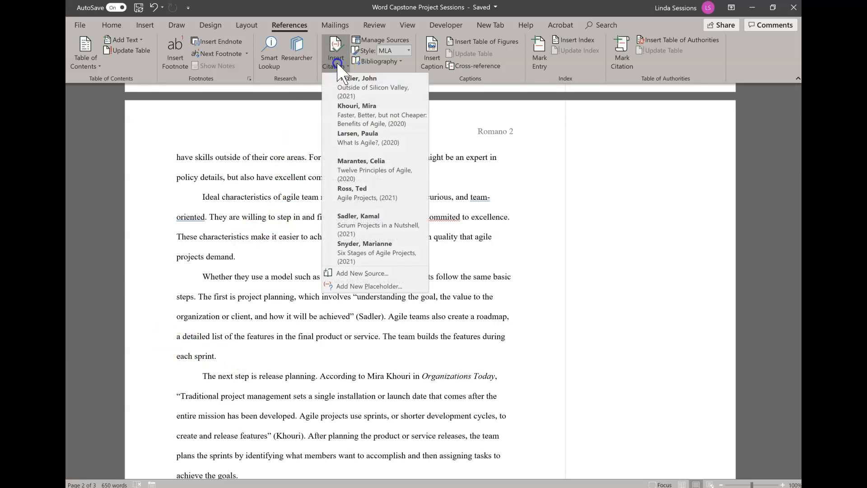
pyautogui.click(367, 273)
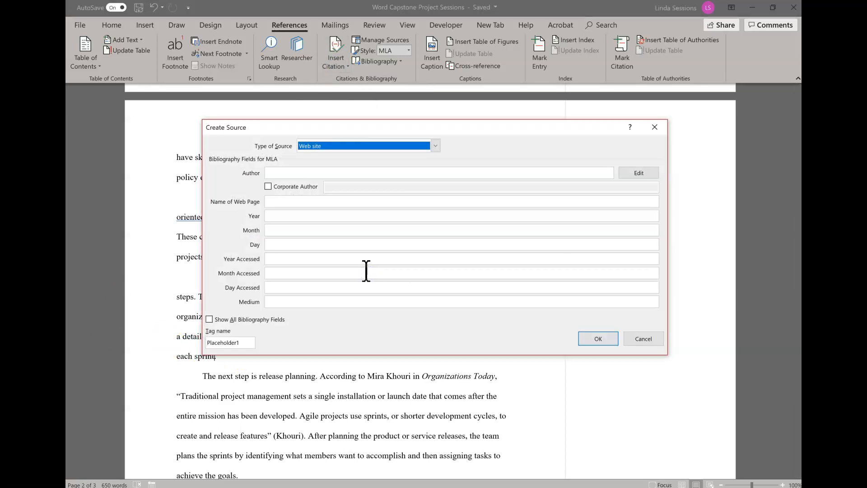
pyautogui.click(437, 145)
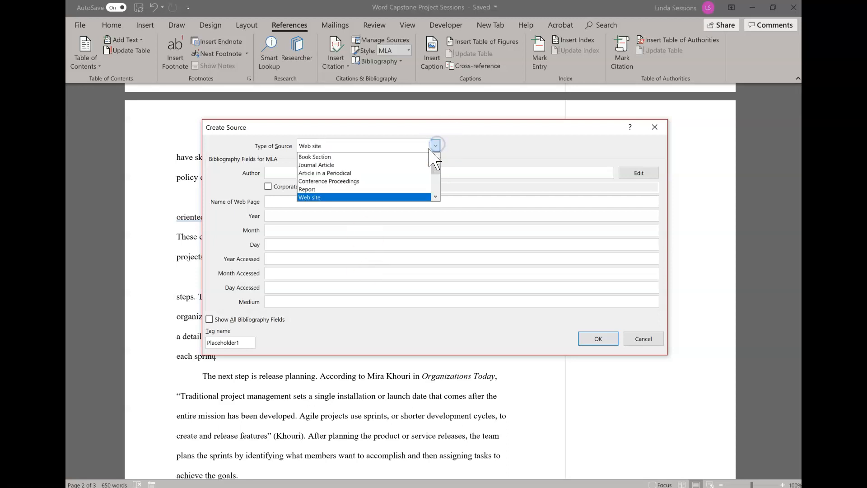
pyautogui.click(406, 172)
# Enter the author's name, title "Sprinting to Excellence" and periodical title "Corporate Week" for the new source.
pyautogui.click(314, 173)
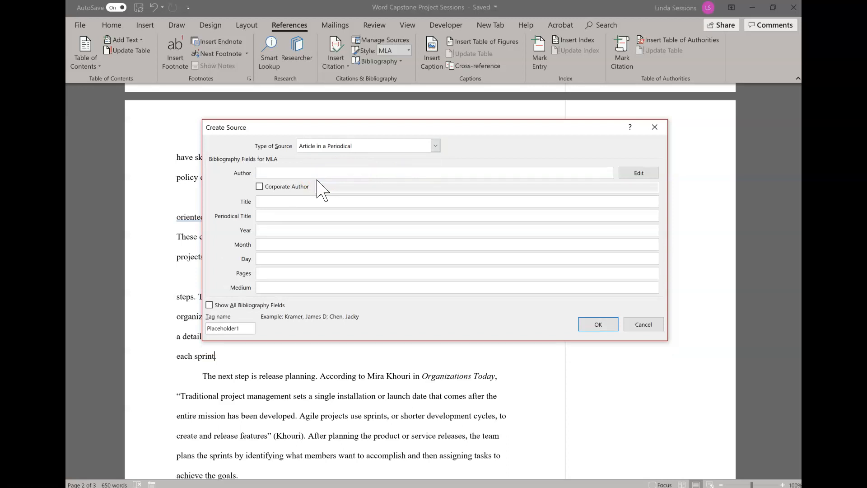
pyautogui.click(318, 180)
pyautogui.write('Wil')
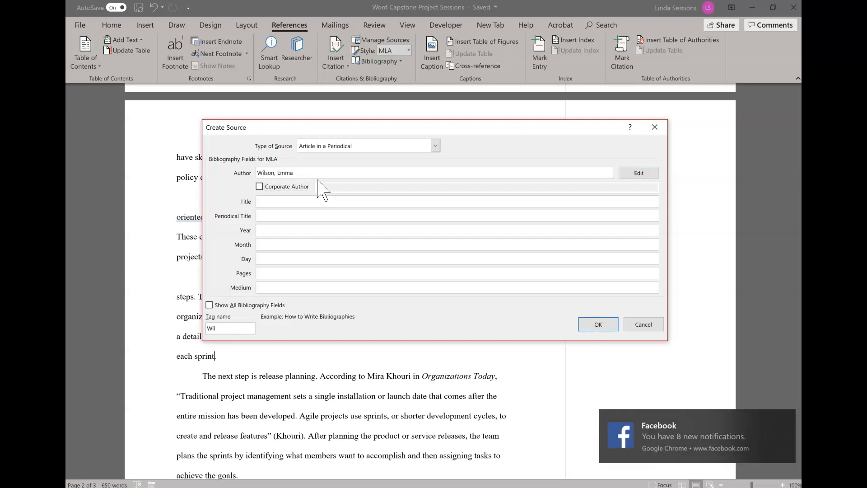
pyautogui.write('Sprinting to Excellence')
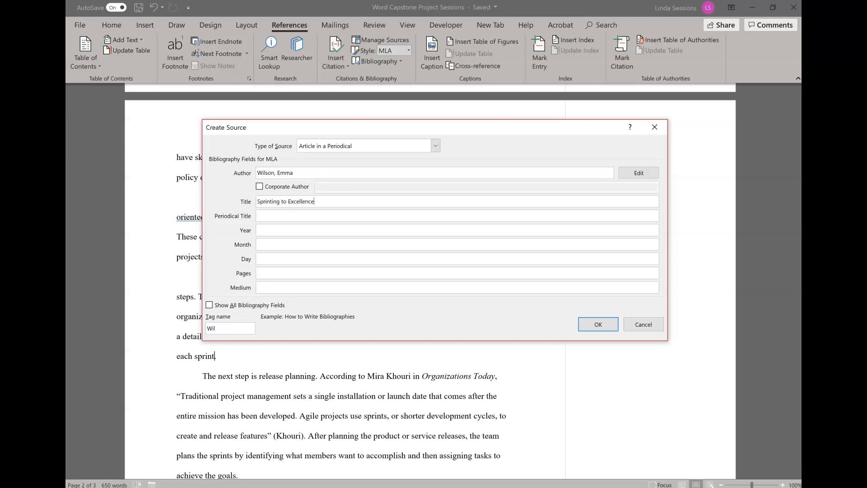
pyautogui.press('Tab')
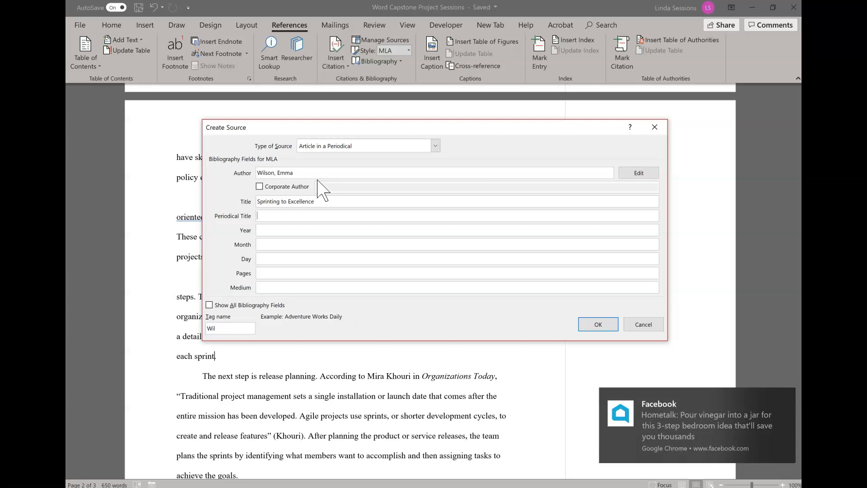
pyautogui.write('C')
pyautogui.write('opr')
pyautogui.press('BackSpace')
pyautogui.press('BackSpace')
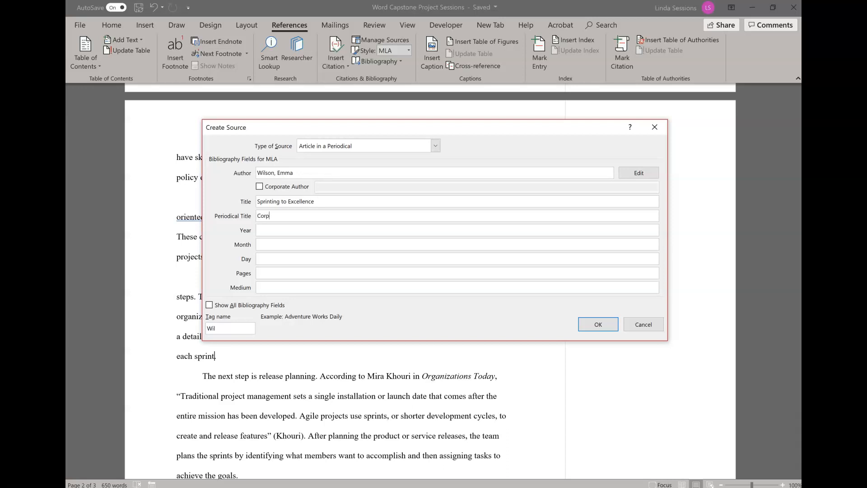
pyautogui.write('rporate Week')
pyautogui.press('Tab')
# Complete the periodical source with its publication date and page 30, insert the citation, and save the document.
pyautogui.write('20')
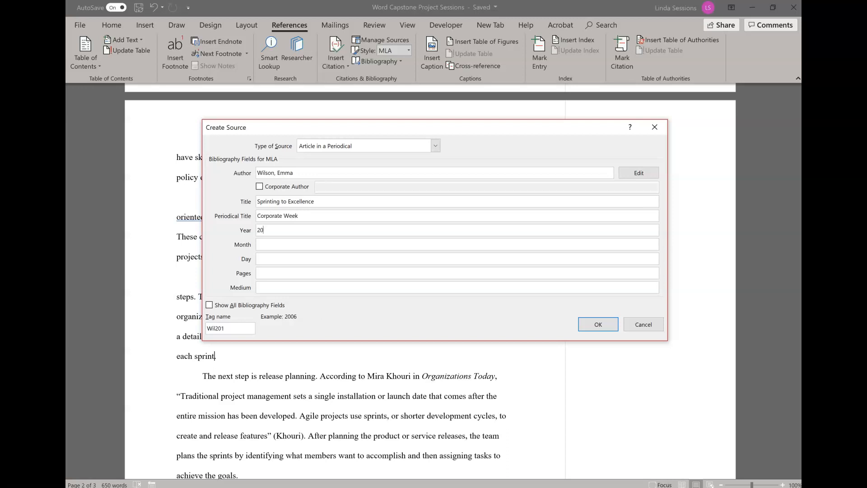
pyautogui.press('Tab')
pyautogui.press('Tab')
pyautogui.press('Tab')
pyautogui.write('30')
pyautogui.press('Tab')
pyautogui.click(605, 326)
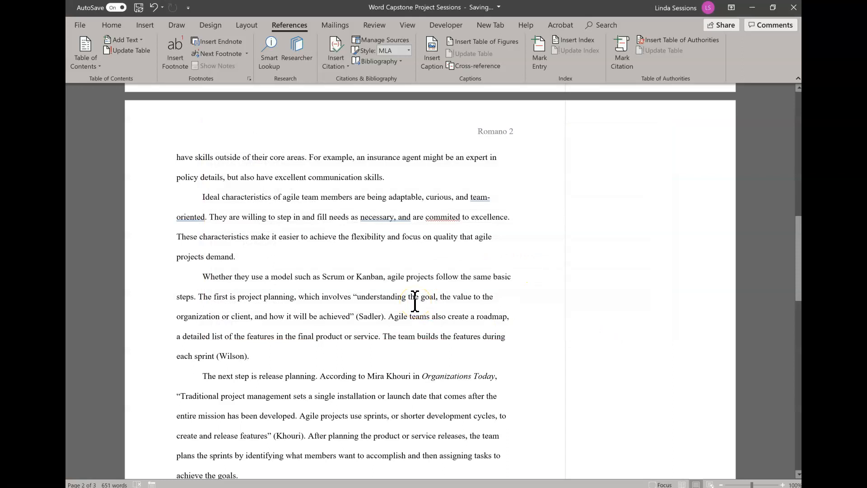
pyautogui.click(138, 7)
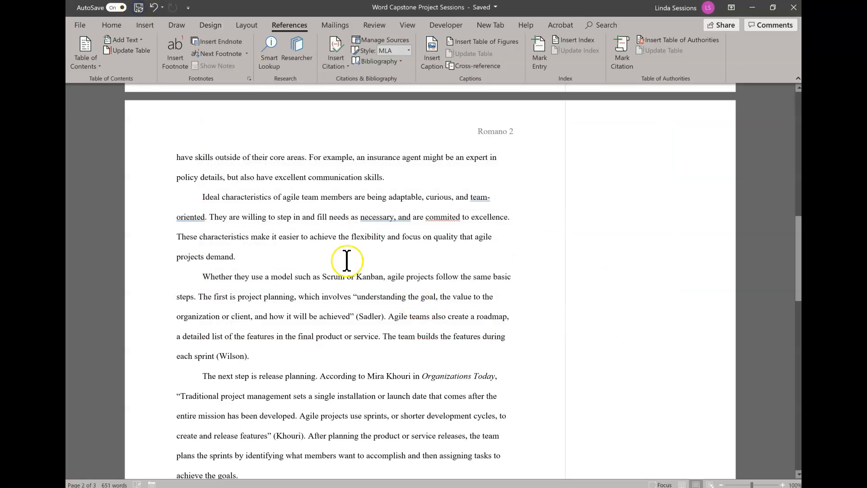
# Add page number 12 to the citation after "create and release features" in the release planning paragraph.
pyautogui.click(369, 350)
pyautogui.scroll(-2, 271, 361)
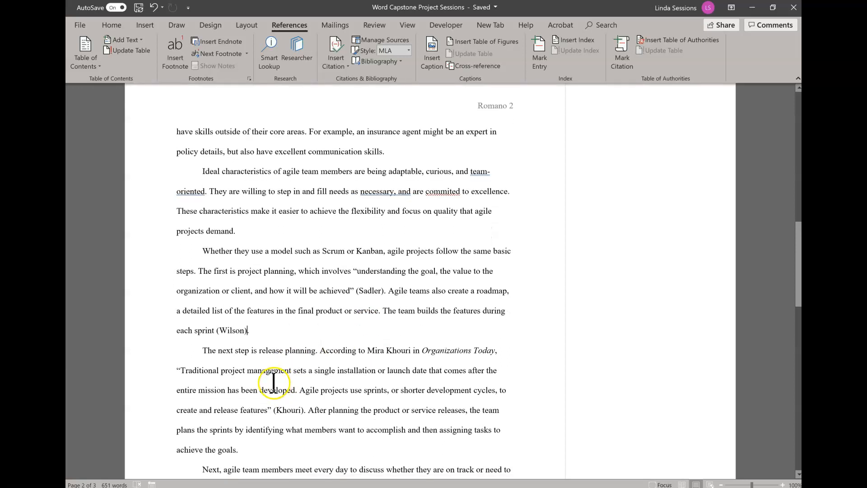
pyautogui.click(347, 265)
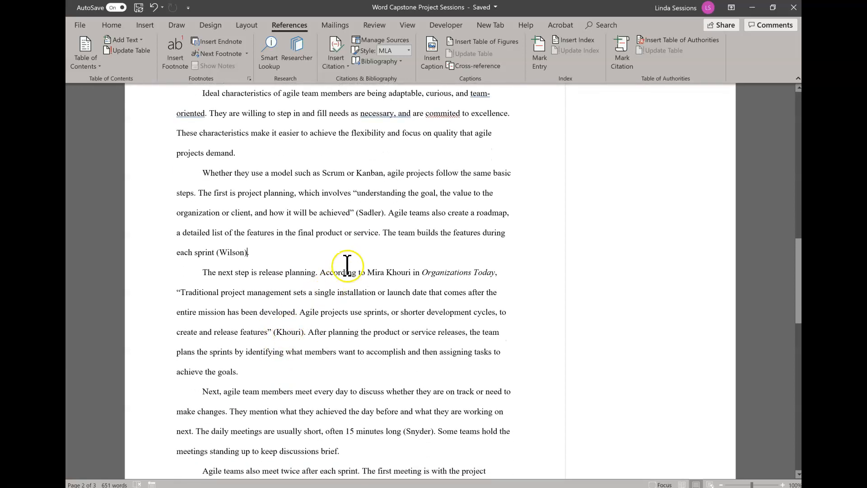
pyautogui.click(297, 332)
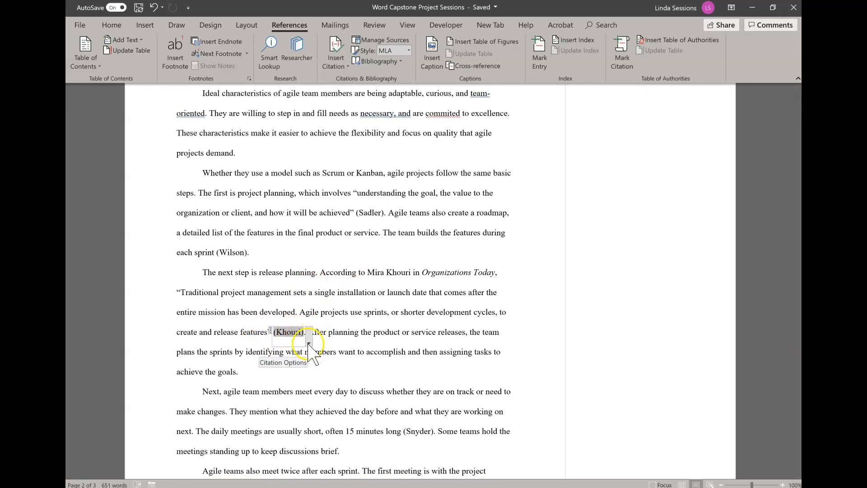
pyautogui.click(309, 343)
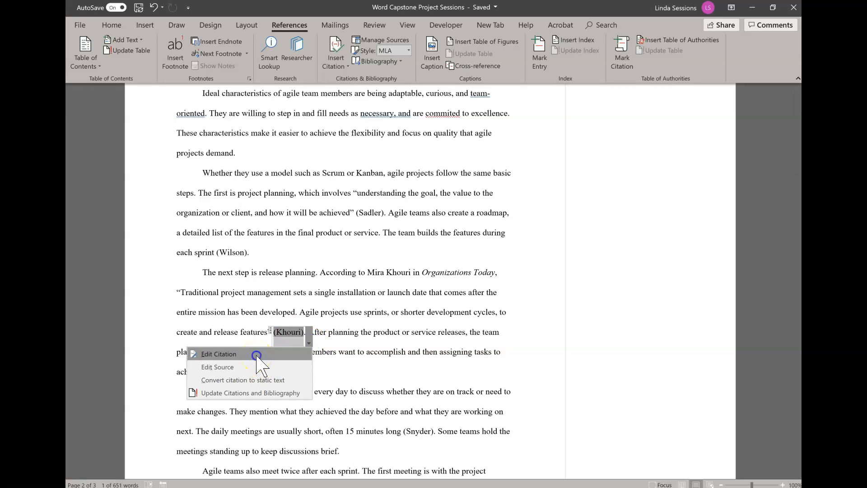
pyautogui.click(218, 354)
pyautogui.click(458, 228)
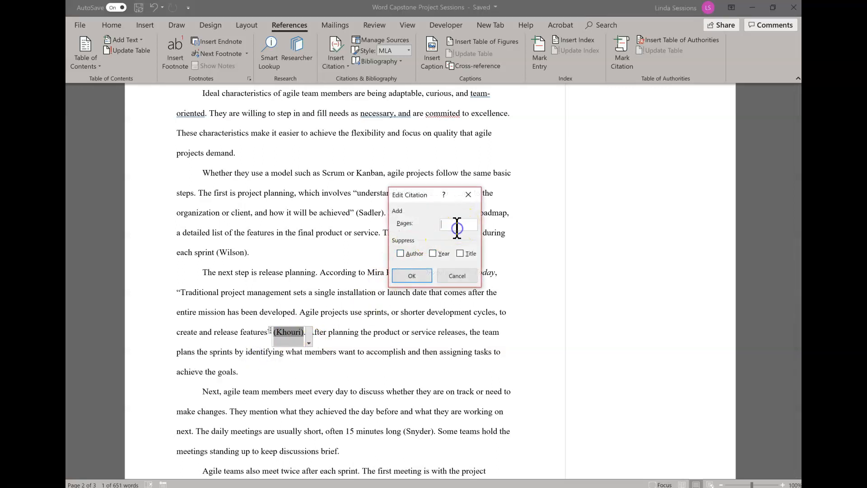
pyautogui.write('12')
pyautogui.click(402, 277)
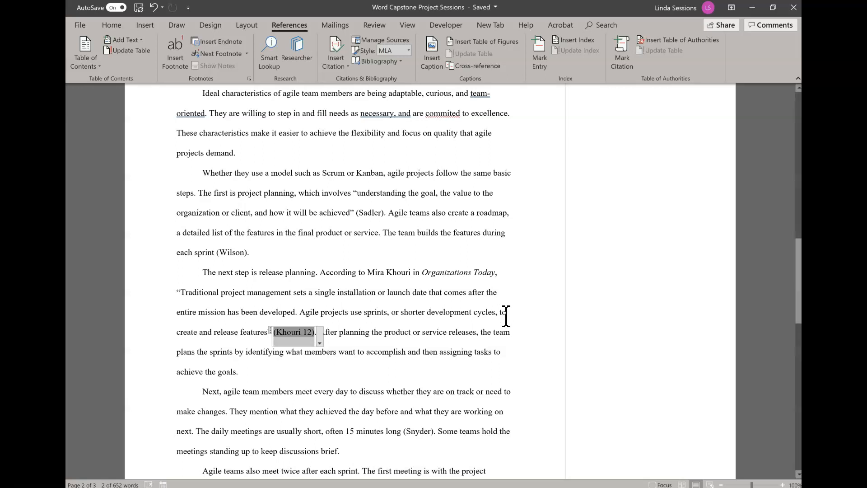
# Insert a footnote after "keep discussions brief." with the text "The meetings are called the daily scrum.".
pyautogui.scroll(-4, 503, 329)
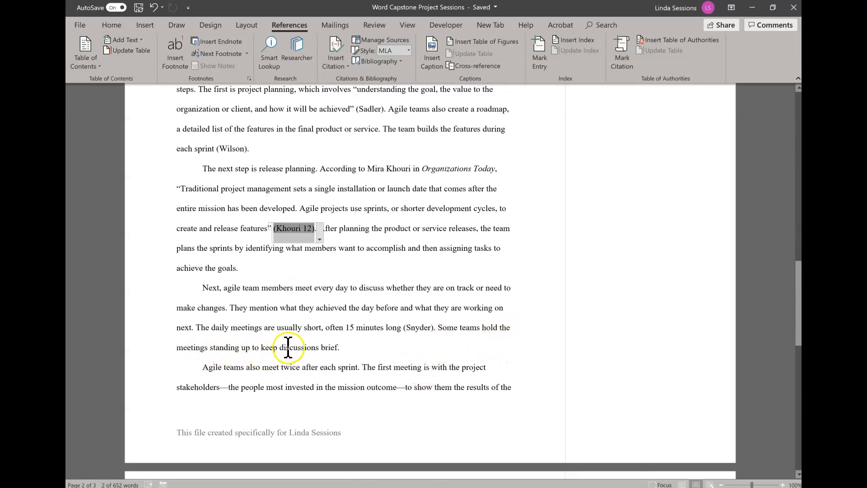
pyautogui.click(345, 348)
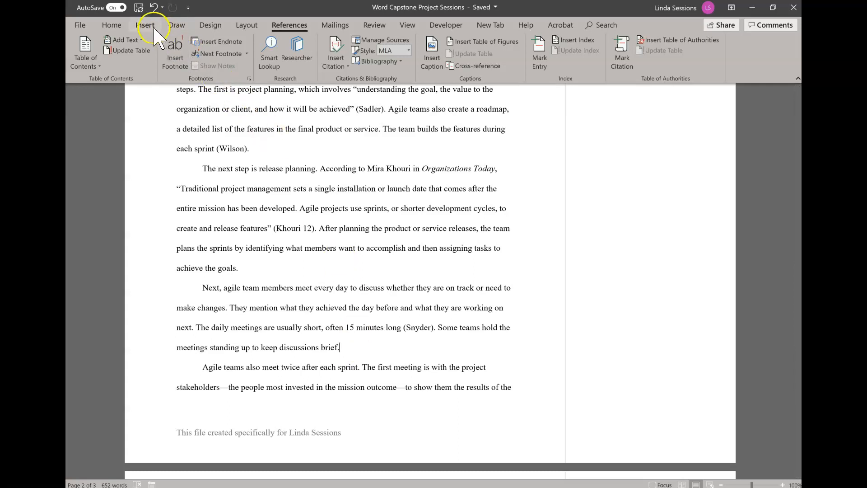
pyautogui.click(175, 55)
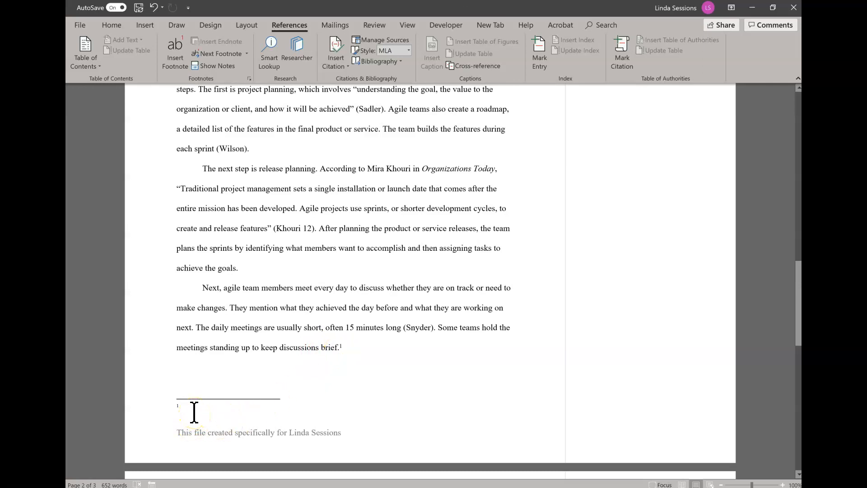
pyautogui.write('The me')
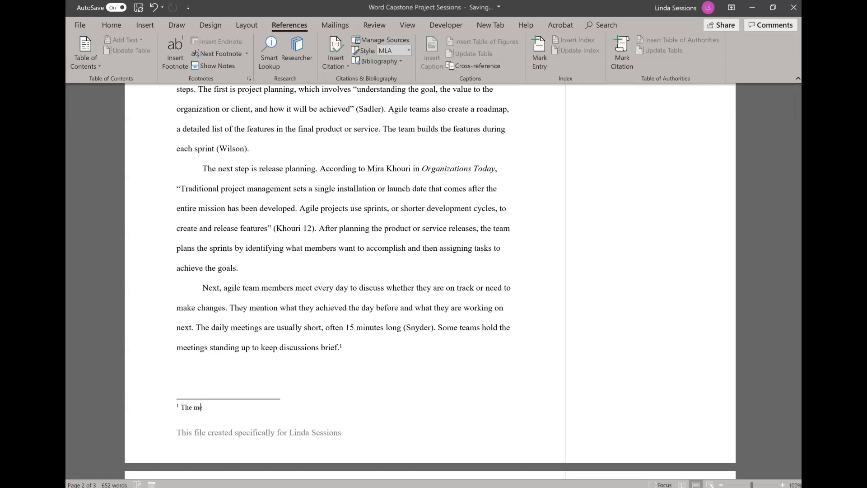
pyautogui.write('etings are called the daily scrum.')
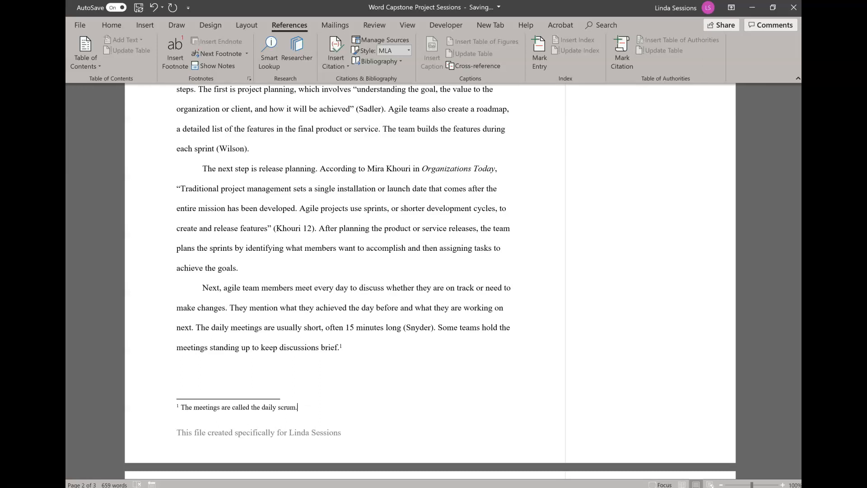
# Open the list of styles and set its options to show all styles.
pyautogui.click(113, 24)
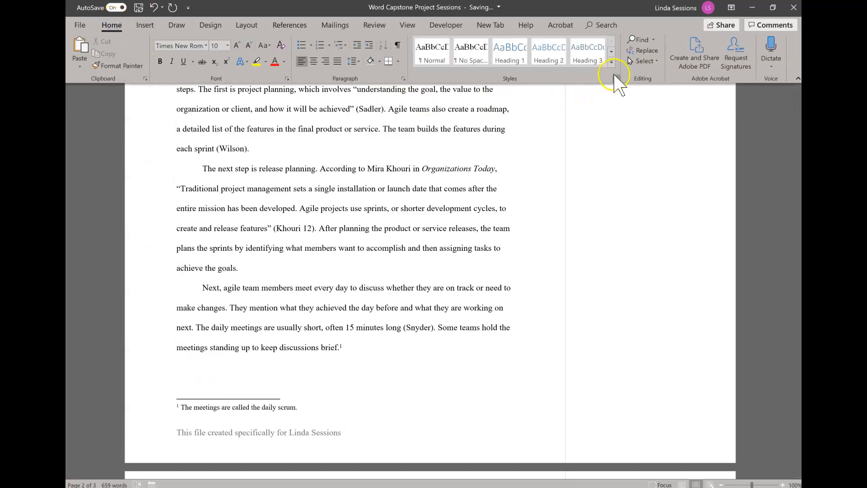
pyautogui.click(615, 78)
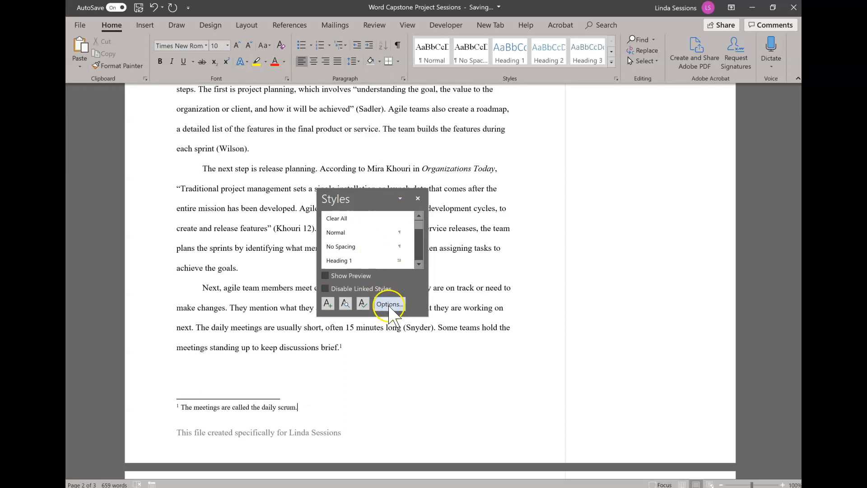
pyautogui.click(389, 303)
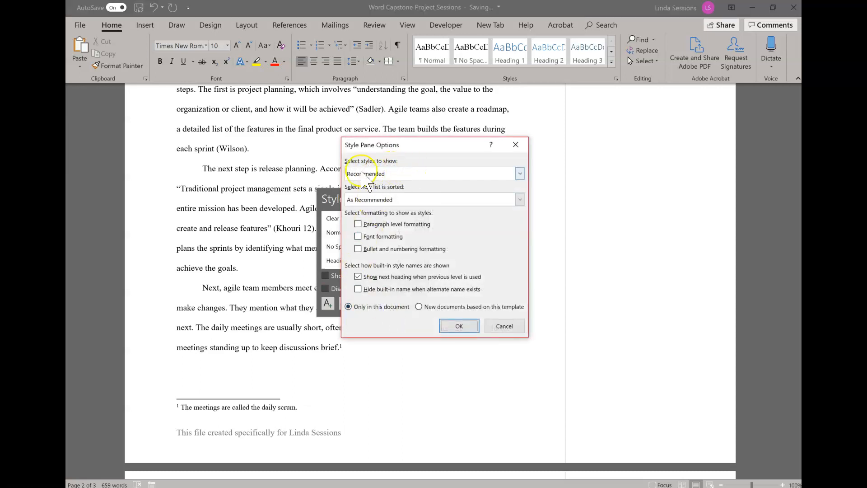
pyautogui.click(517, 174)
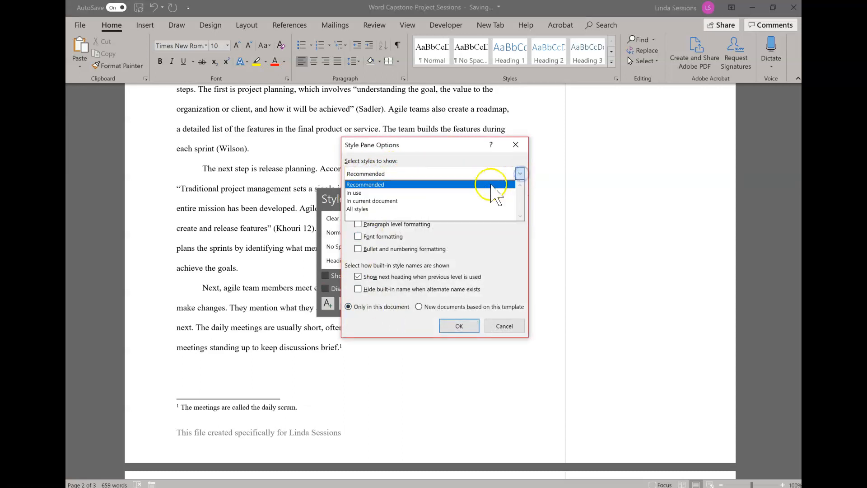
pyautogui.click(464, 209)
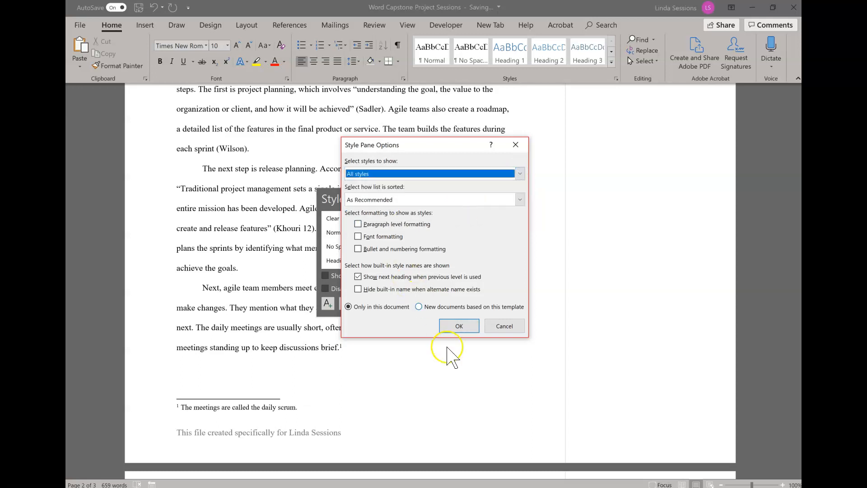
pyautogui.click(461, 326)
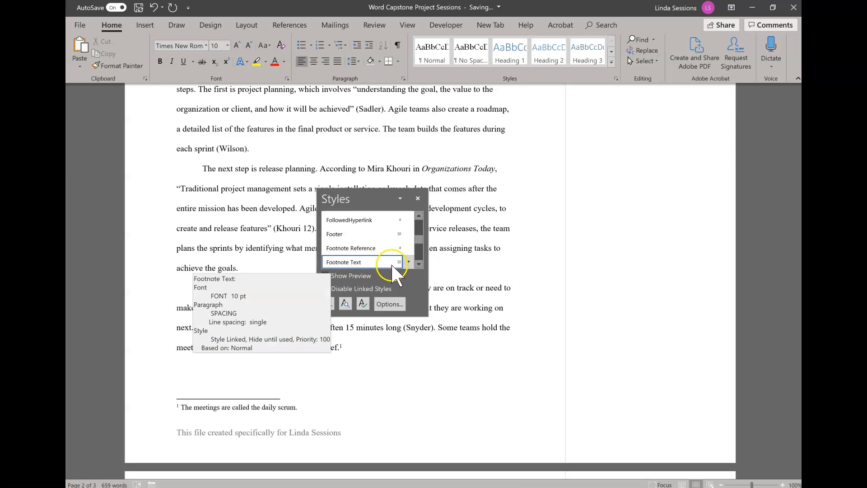
# Modify the Footnote Text style to use a font size of 12 points.
pyautogui.click(409, 262)
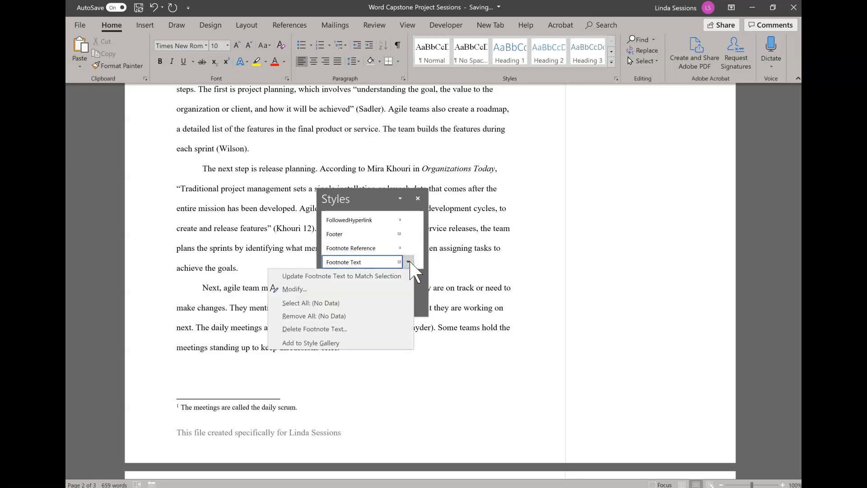
pyautogui.click(361, 289)
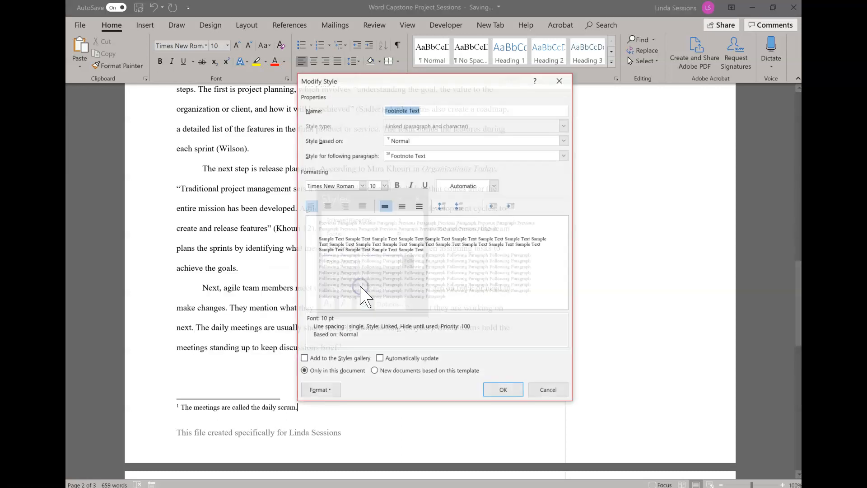
pyautogui.click(384, 185)
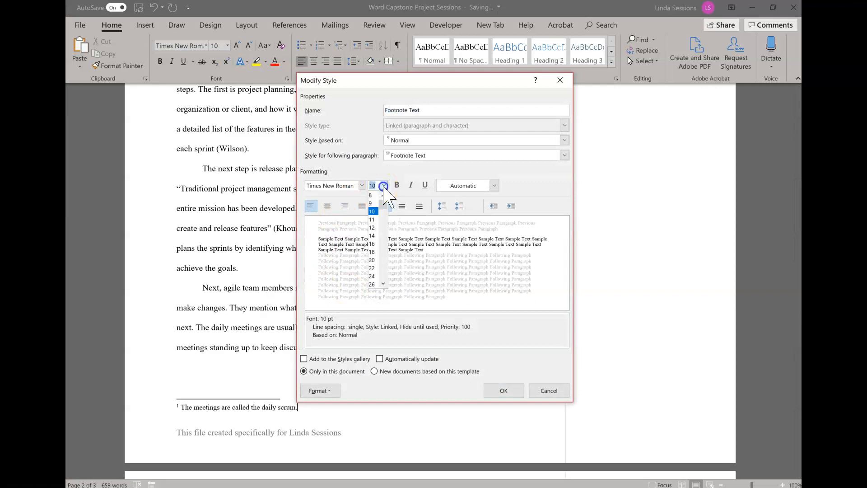
pyautogui.click(373, 227)
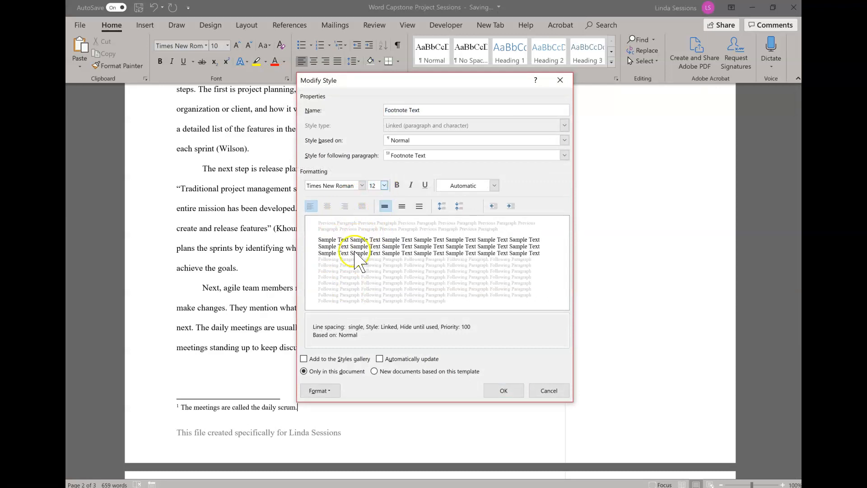
# Give the Footnote Text style double line spacing and a 0.5" first-line indent, apply the changes and close the styles list.
pyautogui.click(321, 391)
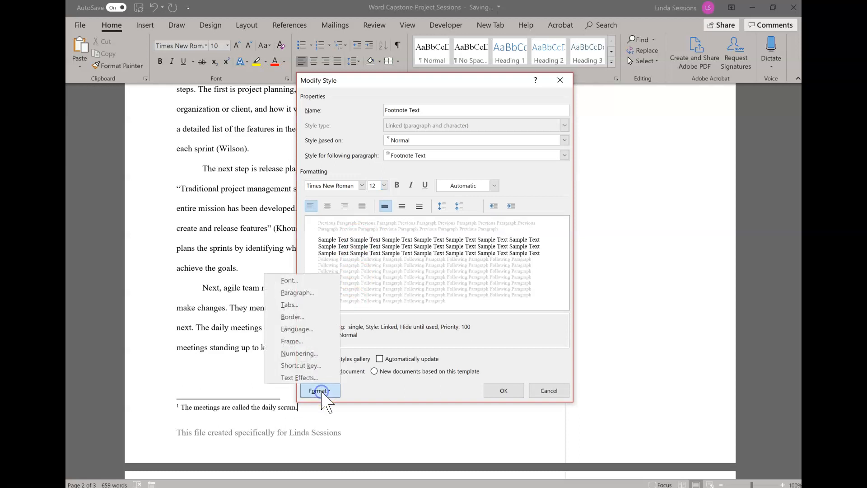
pyautogui.click(318, 293)
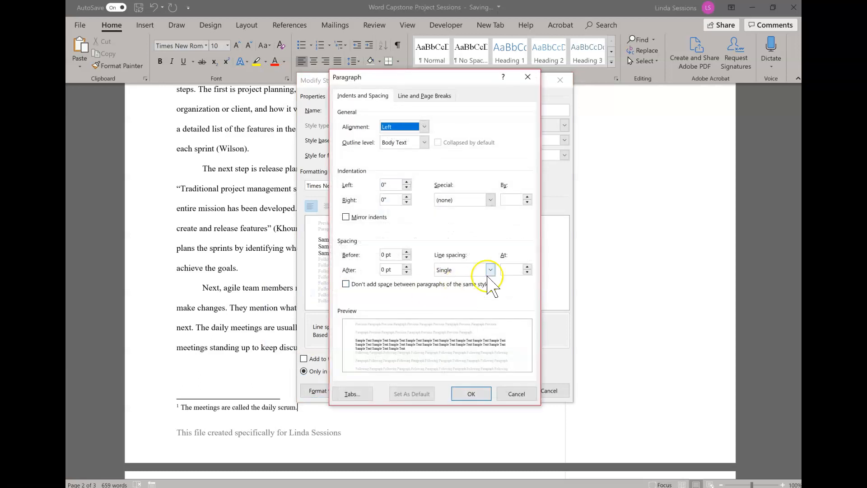
pyautogui.click(490, 269)
pyautogui.click(465, 297)
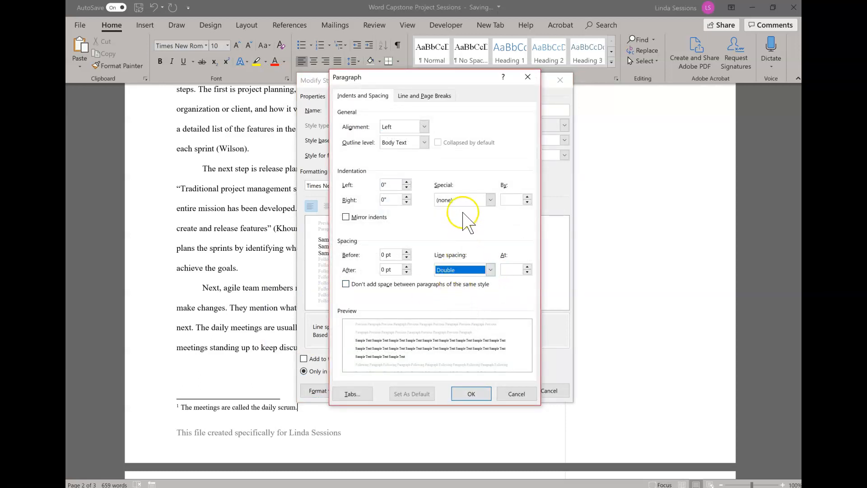
pyautogui.click(490, 200)
pyautogui.click(447, 219)
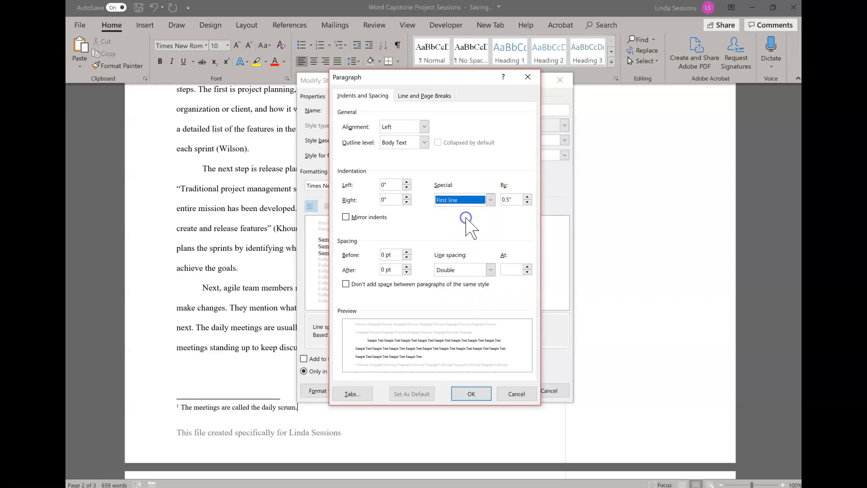
pyautogui.click(471, 394)
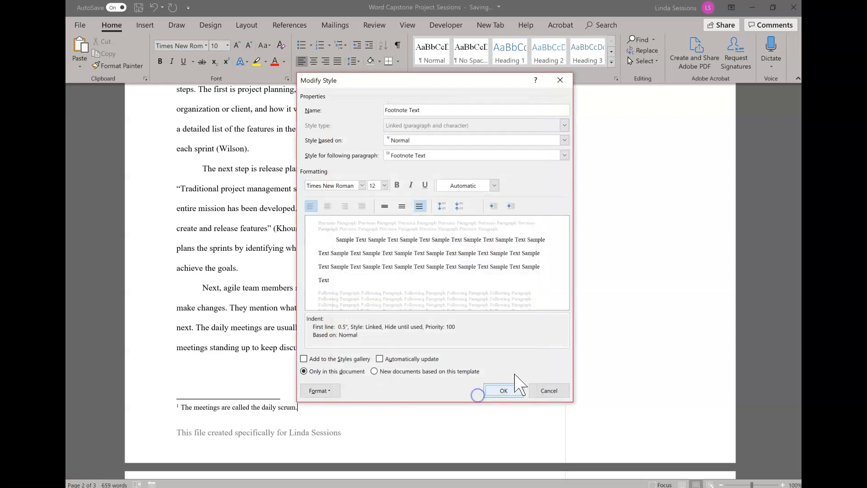
pyautogui.click(503, 391)
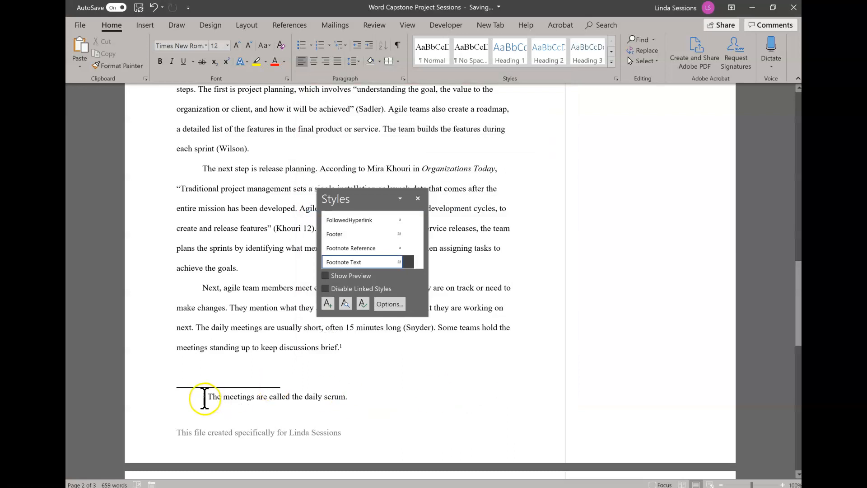
pyautogui.click(417, 198)
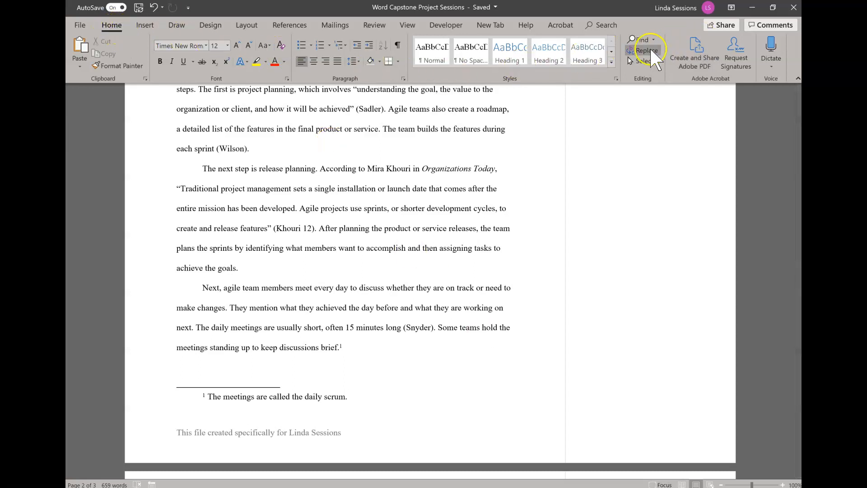
# Set up a find and replace that changes "mission" to "project".
pyautogui.click(647, 50)
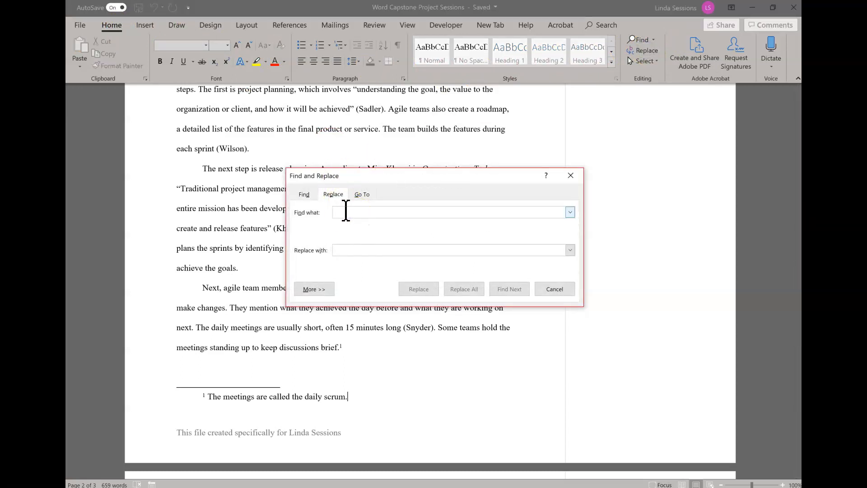
pyautogui.write('Mission')
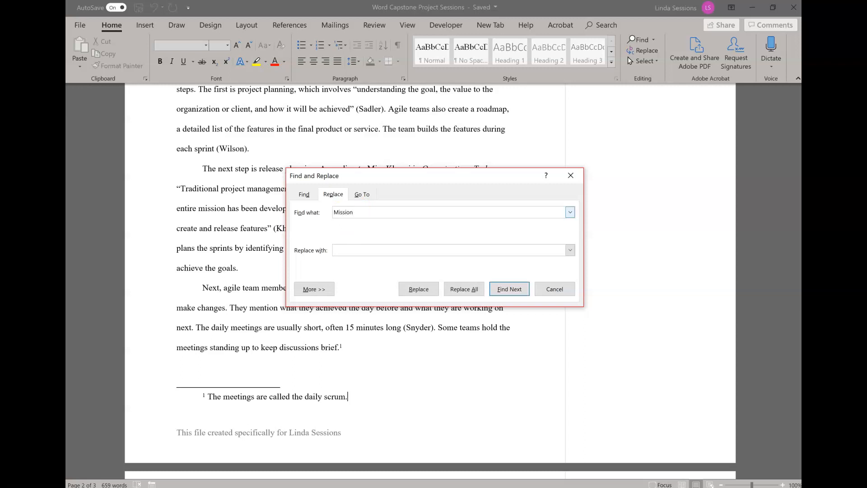
pyautogui.press('BackSpace')
pyautogui.press('BackSpace')
pyautogui.write('mis')
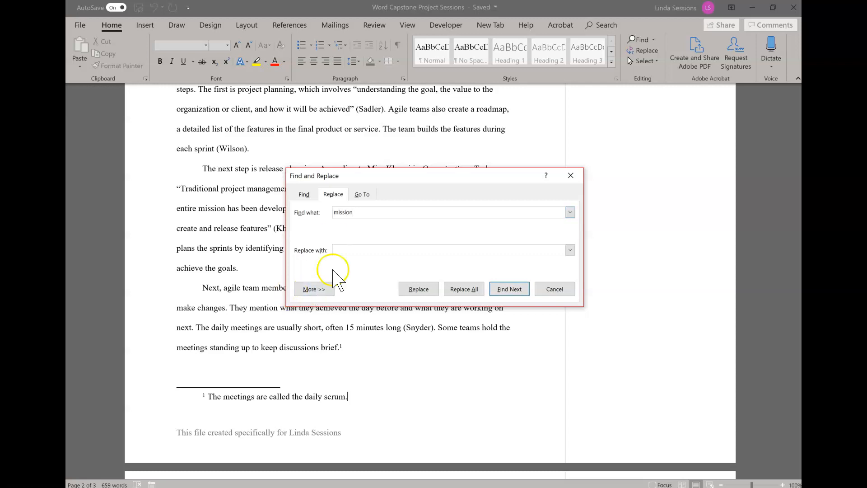
pyautogui.click(378, 249)
pyautogui.write('project')
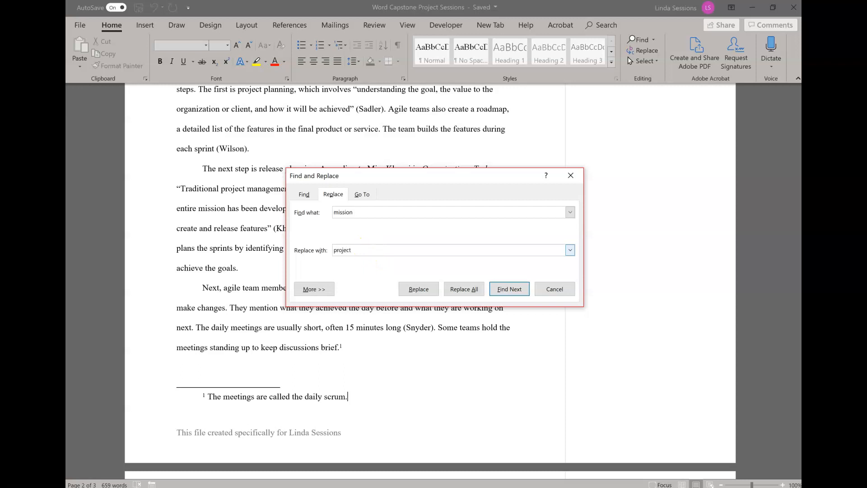
# Try to replace all occurrences of "mission" with "project" while the insertion point is in the footnote.
pyautogui.click(478, 292)
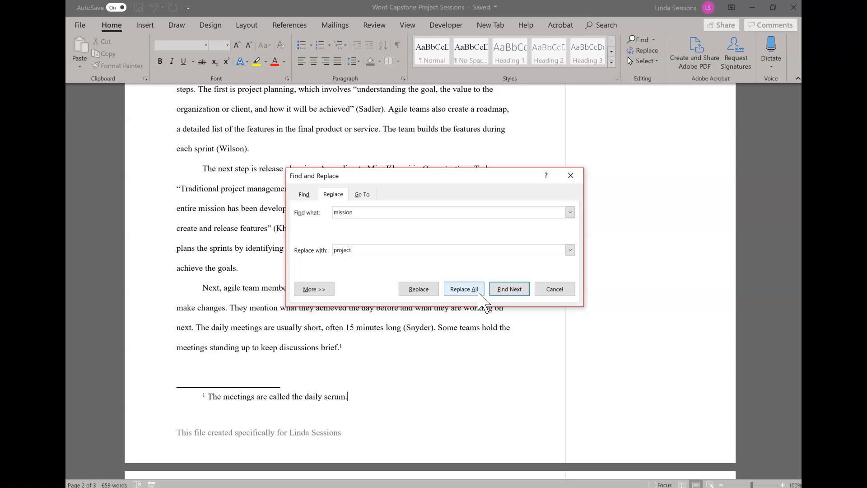
pyautogui.click(464, 290)
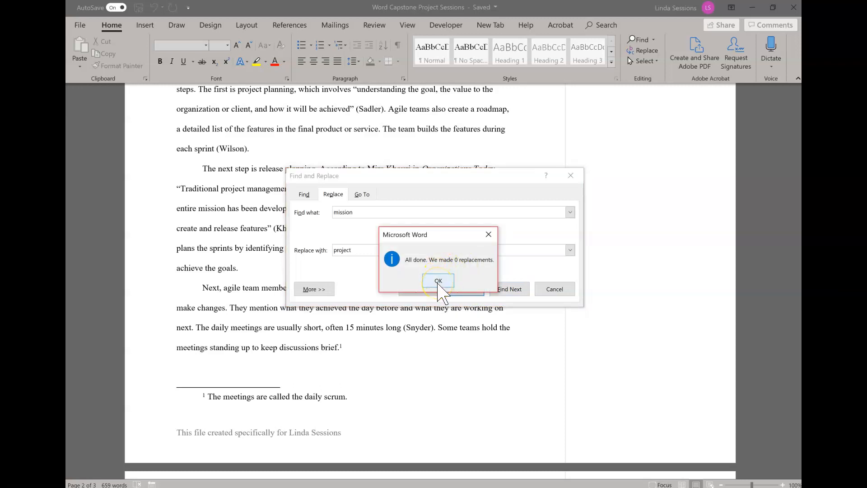
pyautogui.click(438, 282)
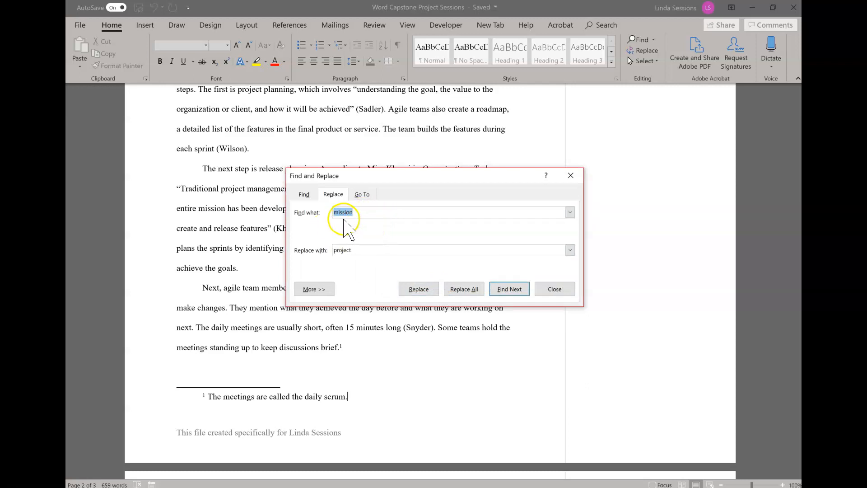
pyautogui.click(375, 214)
pyautogui.click(554, 289)
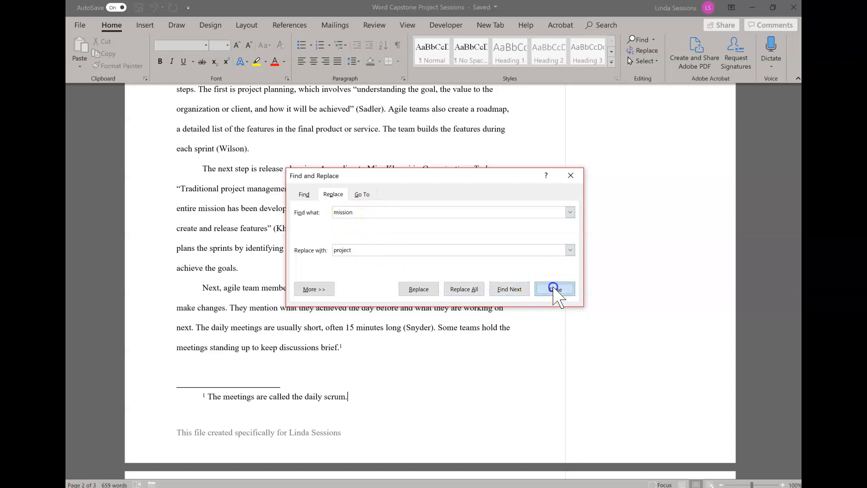
# Replace all occurrences of "mission" with "project" in the body text, starting from the first body paragraph.
pyautogui.scroll(15, 383, 383)
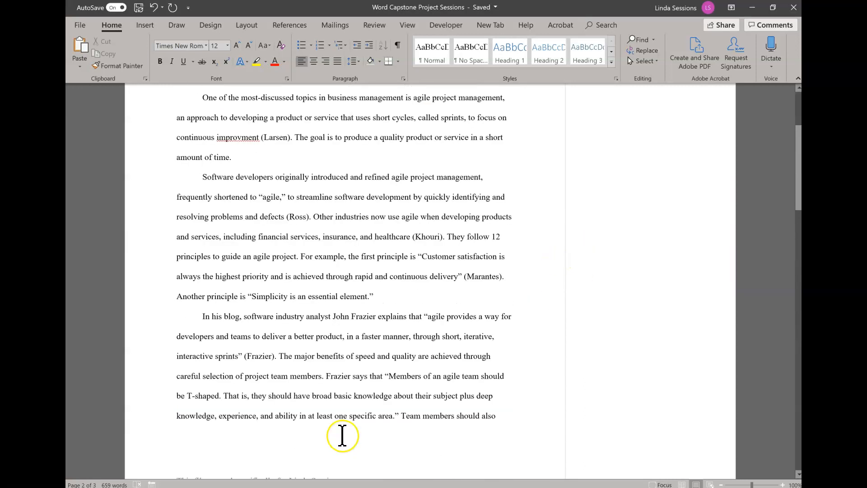
pyautogui.click(204, 248)
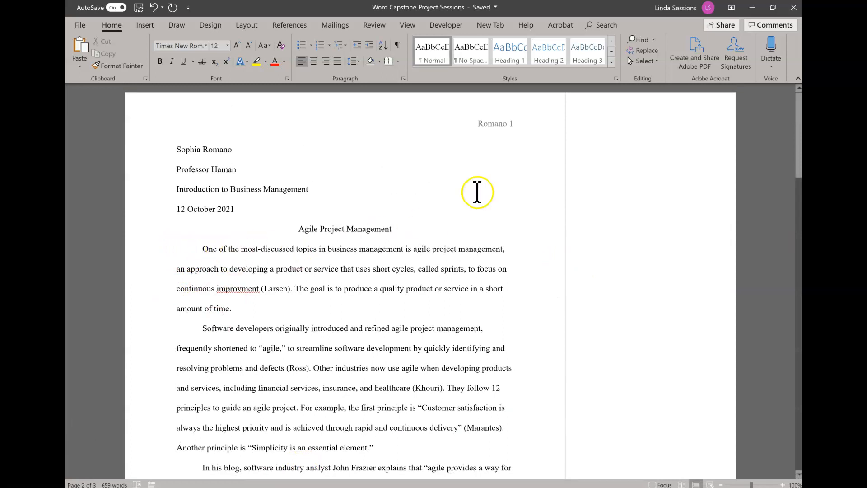
pyautogui.click(638, 50)
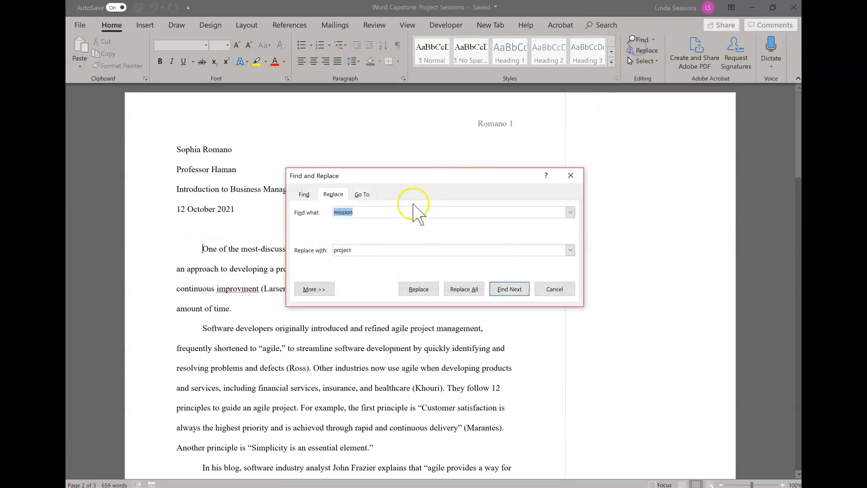
pyautogui.click(362, 209)
pyautogui.click(359, 249)
pyautogui.click(471, 289)
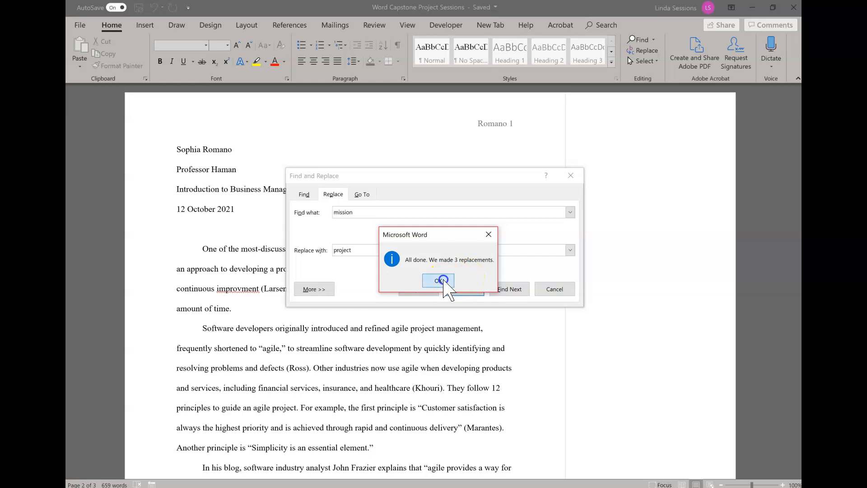
pyautogui.click(440, 280)
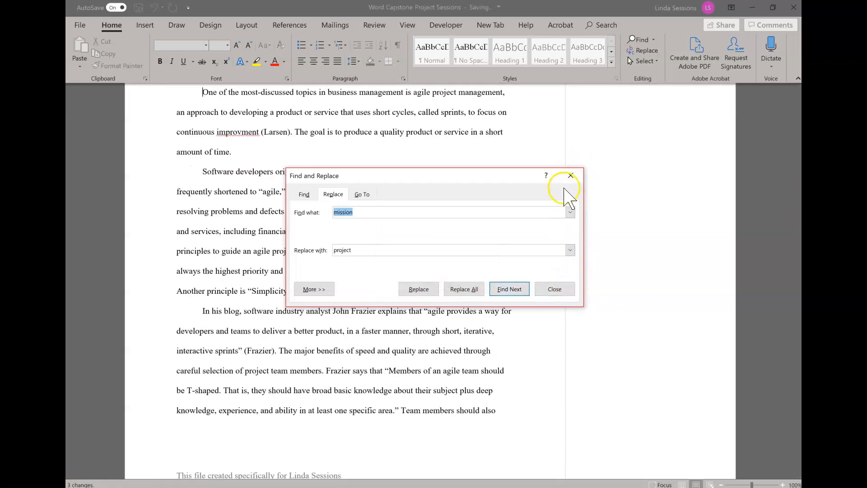
pyautogui.click(572, 175)
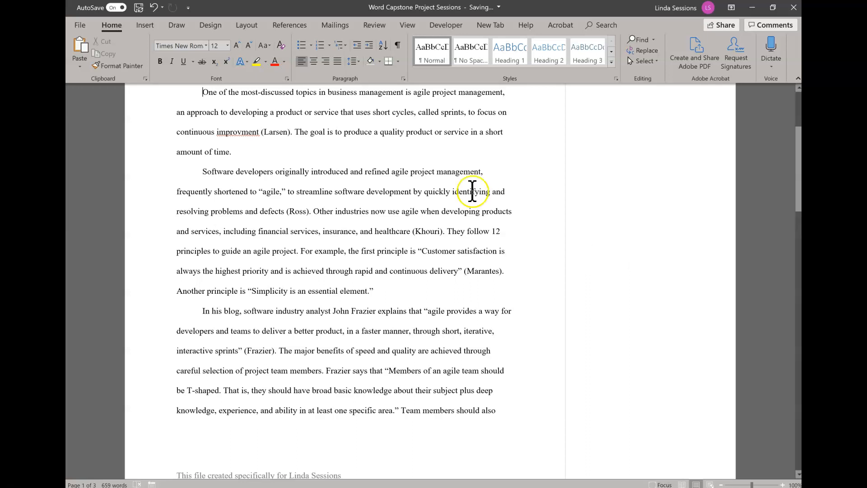
# Reply "Thank you!" to the "Good conclusion." comment on the concluding paragraph.
pyautogui.scroll(-5, 537, 289)
pyautogui.scroll(-10, 539, 291)
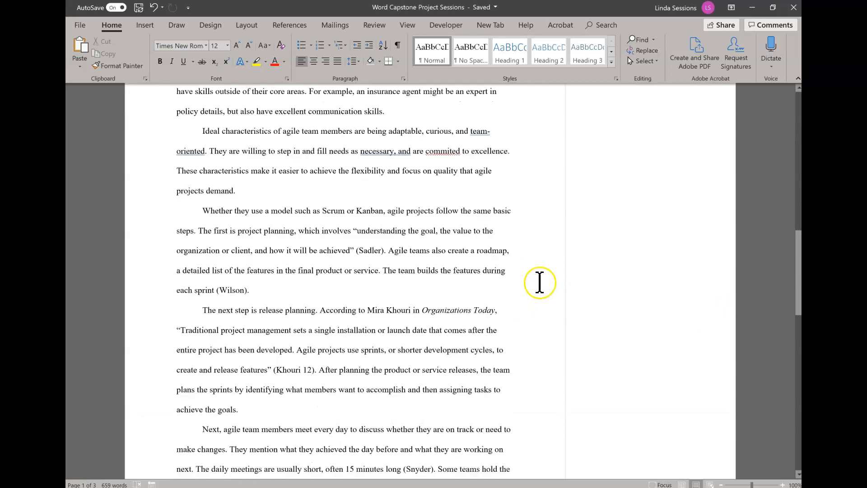
pyautogui.scroll(-1, 531, 275)
pyautogui.click(635, 284)
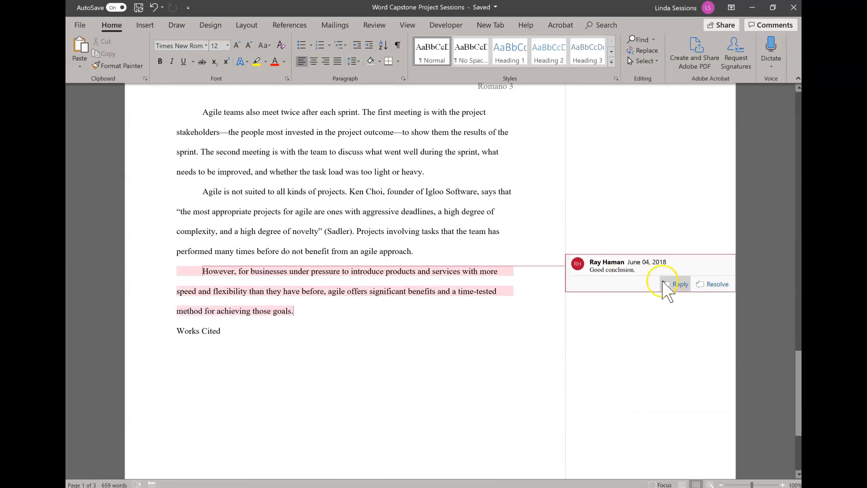
pyautogui.click(673, 284)
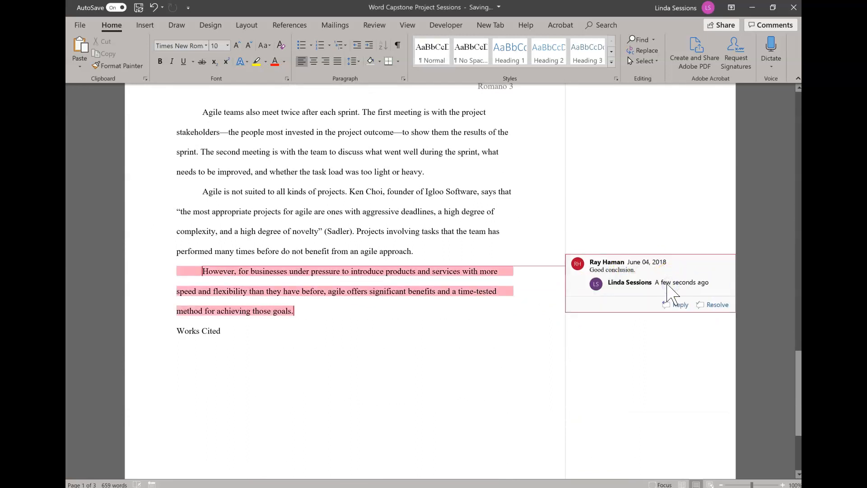
pyautogui.write('Thank you!')
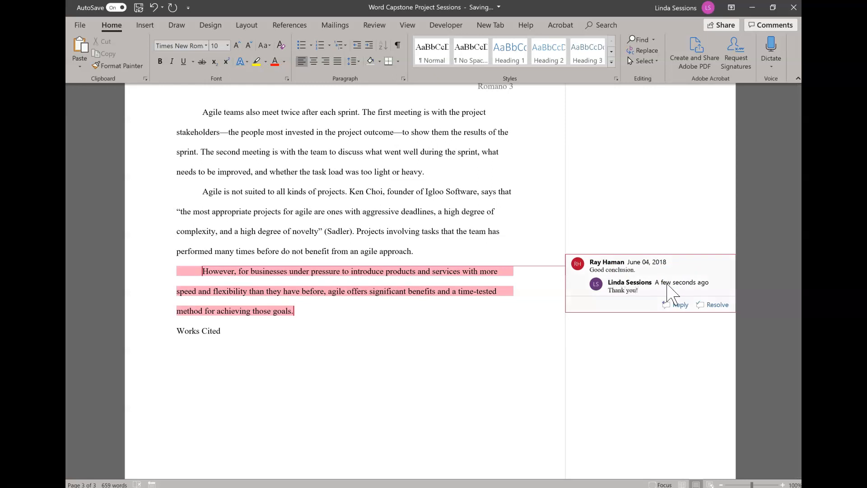
# Leave the concluding paragraph's comment and insert a page break directly before the "Works Cited" heading.
pyautogui.click(595, 340)
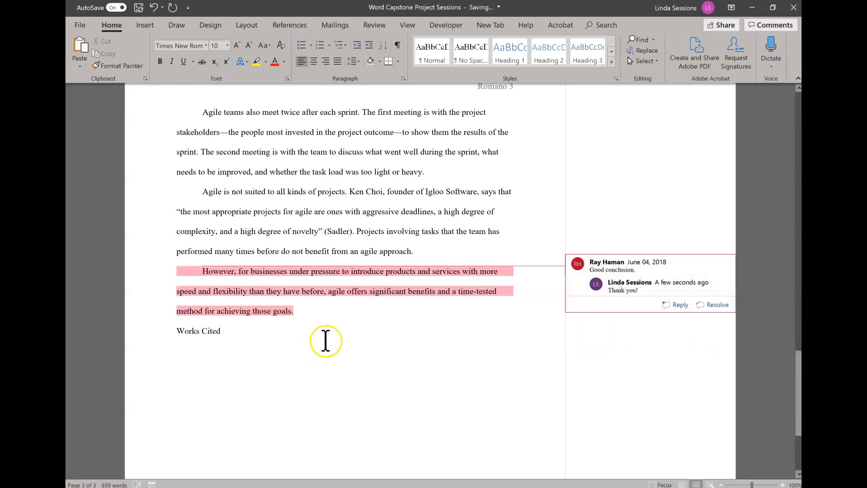
pyautogui.click(386, 349)
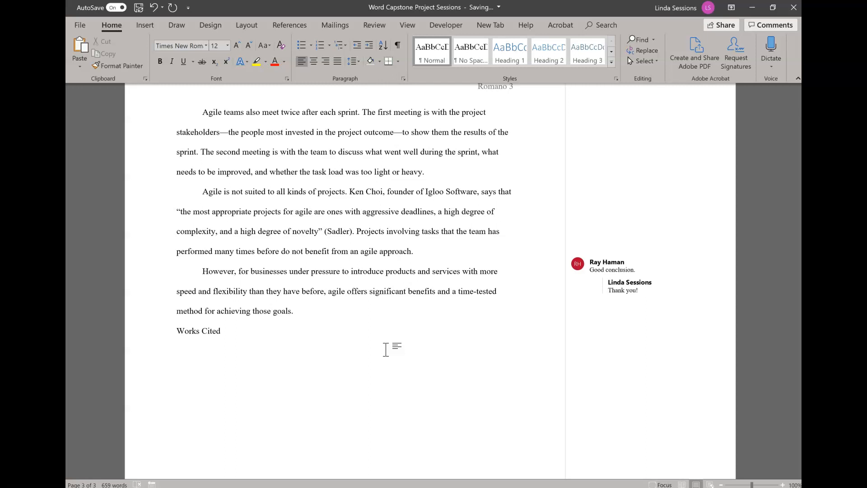
pyautogui.click(370, 349)
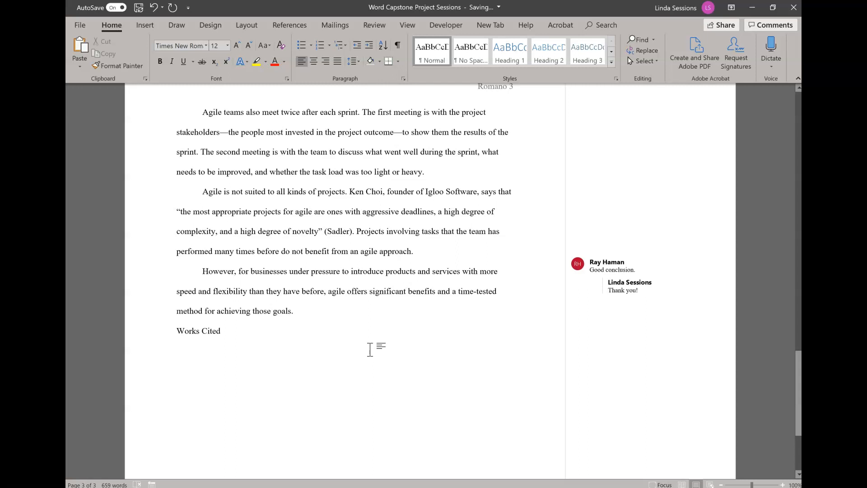
pyautogui.click(326, 352)
pyautogui.moveTo(193, 307)
pyautogui.press('Up')
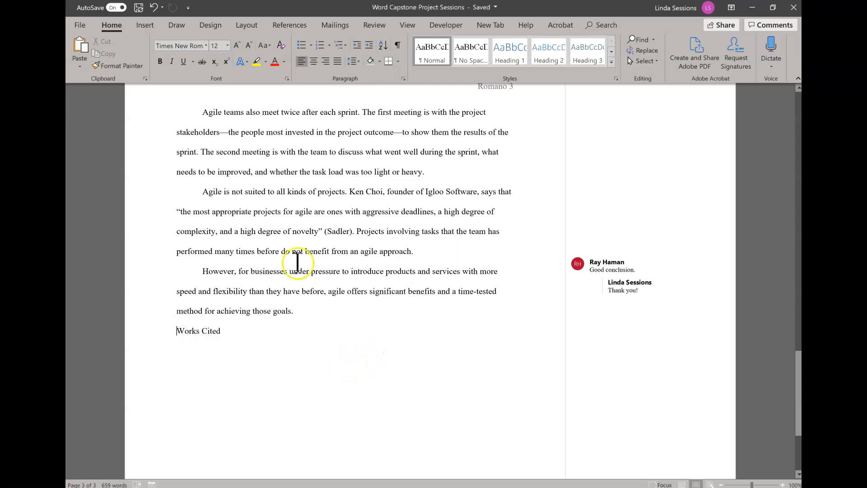
pyautogui.click(149, 25)
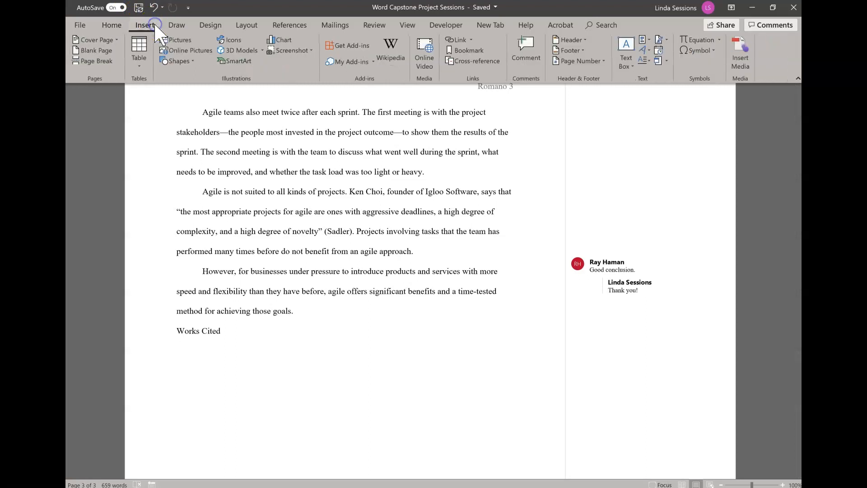
pyautogui.click(108, 62)
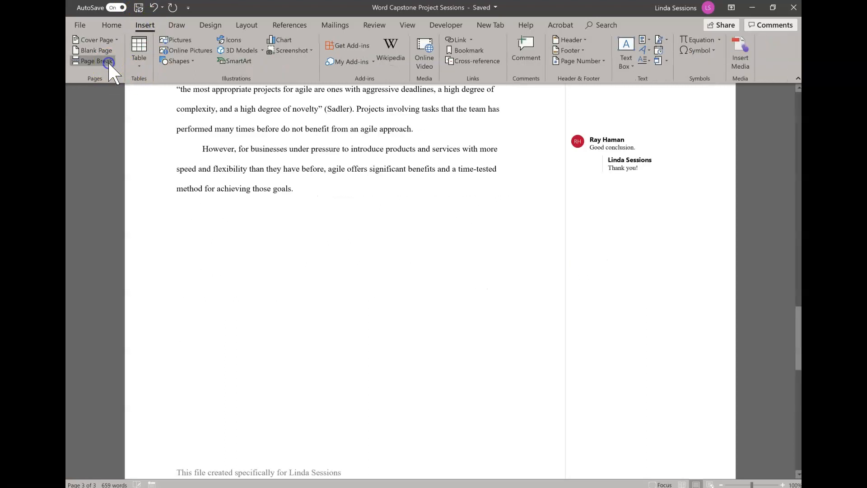
# Center the "Works Cited" heading on its new page.
pyautogui.scroll(-5, 192, 416)
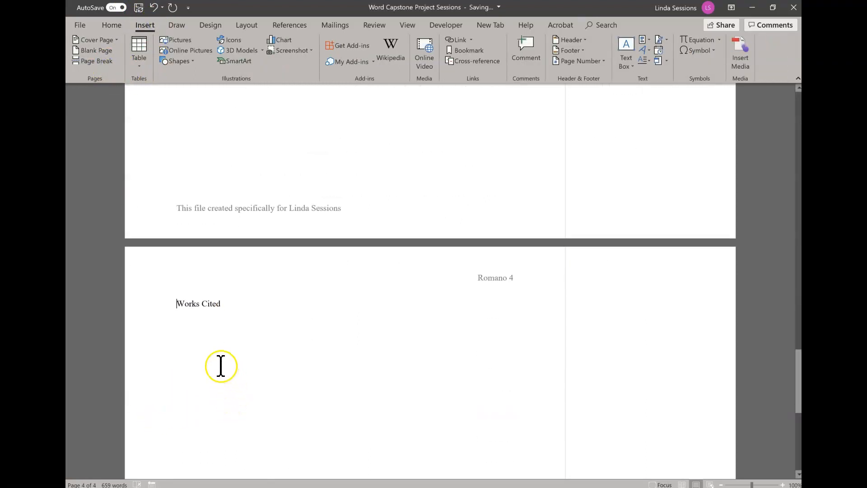
pyautogui.click(113, 25)
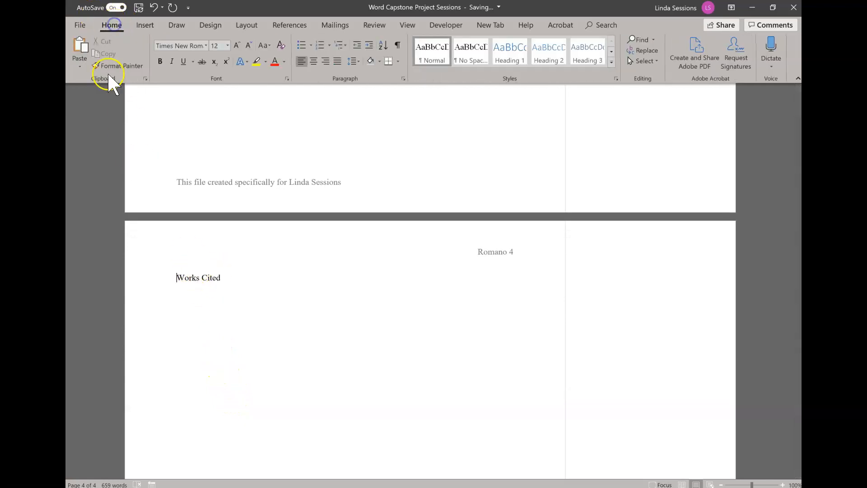
pyautogui.click(313, 61)
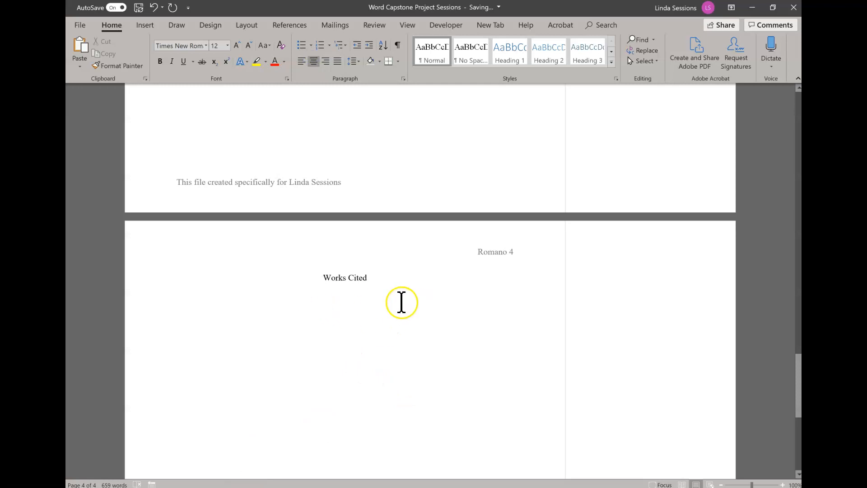
# Insert an MLA bibliography without a built-in heading on the line below the "Works Cited" heading.
pyautogui.click(176, 309)
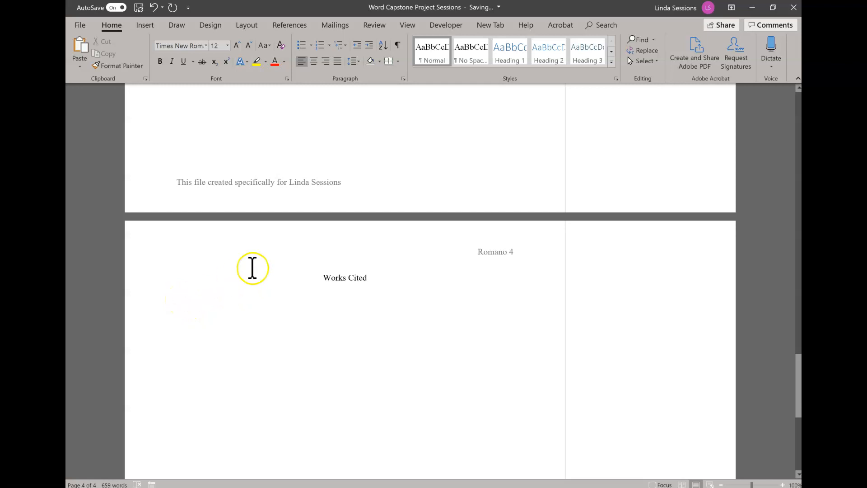
pyautogui.click(280, 26)
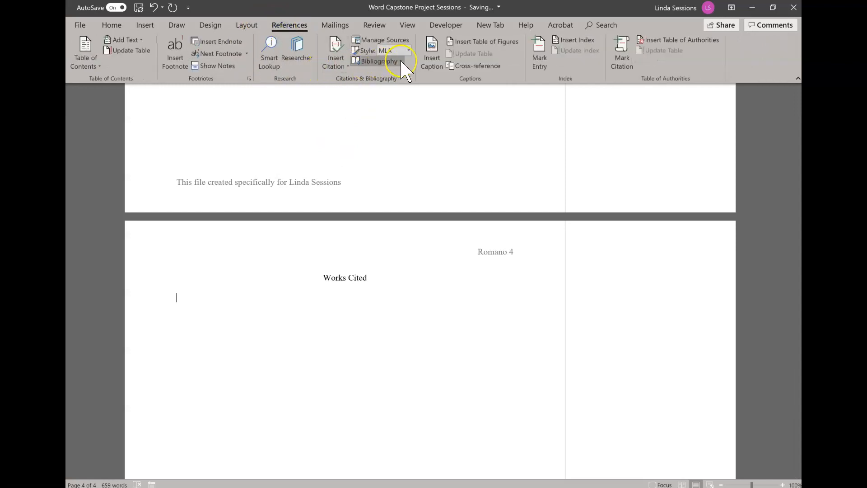
pyautogui.click(401, 61)
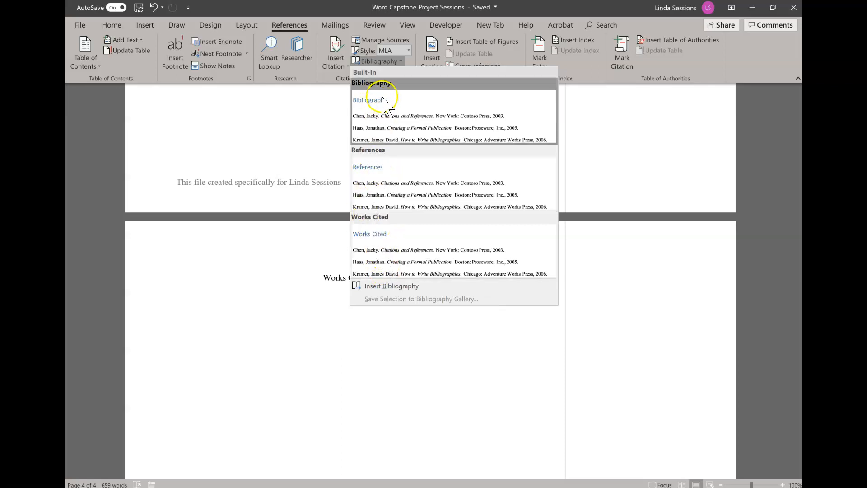
pyautogui.click(383, 287)
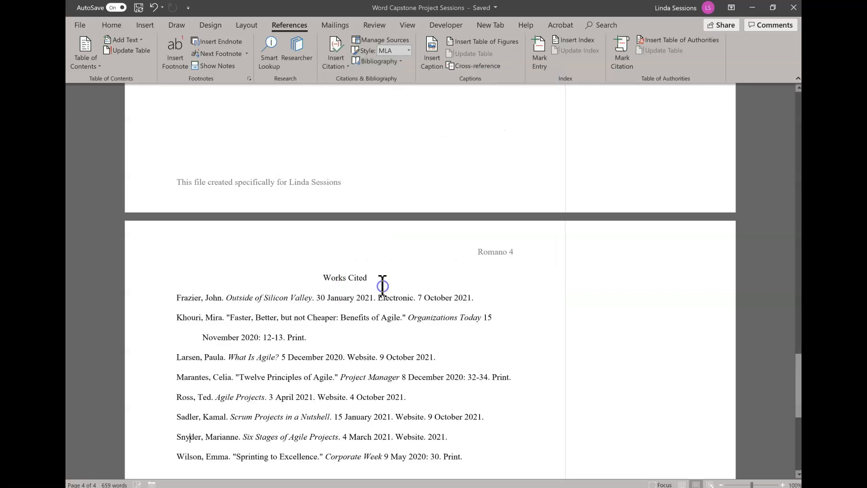
pyautogui.scroll(-1, 270, 366)
pyautogui.scroll(-2, 269, 366)
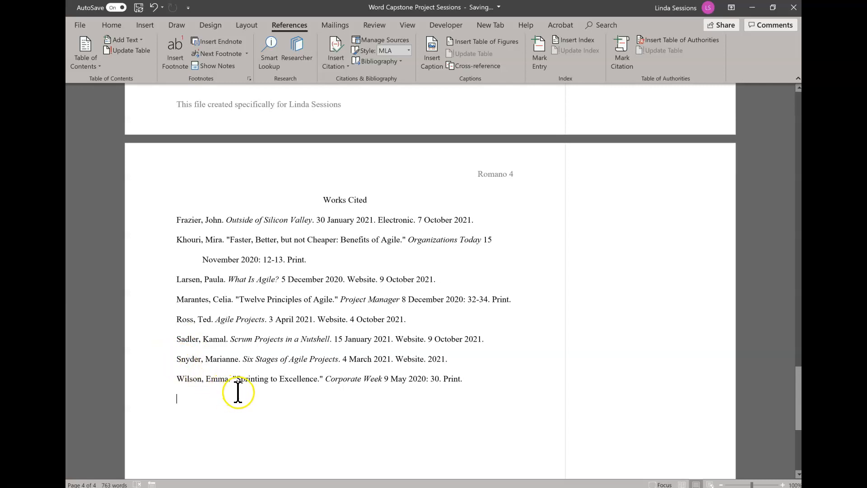
# Edit the "Six Stages of Agile Projects" source from its citation in the daily meetings paragraph, setting Month Accessed to October.
pyautogui.scroll(4, 271, 388)
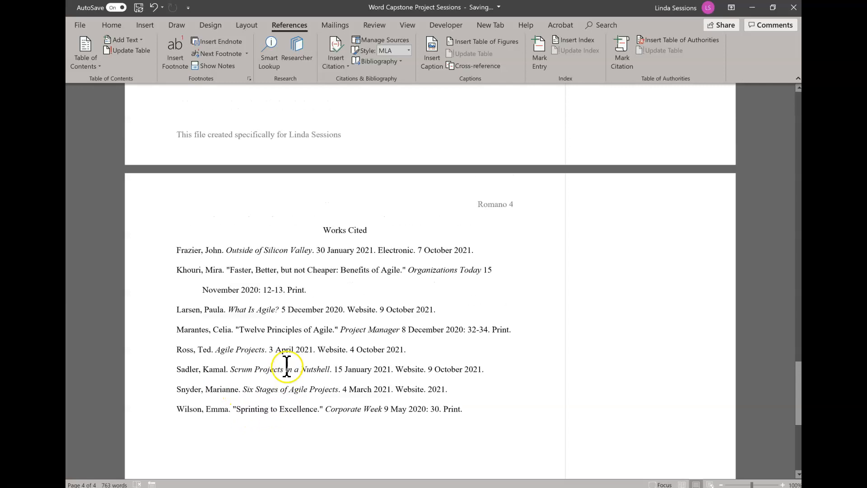
pyautogui.scroll(15, 290, 356)
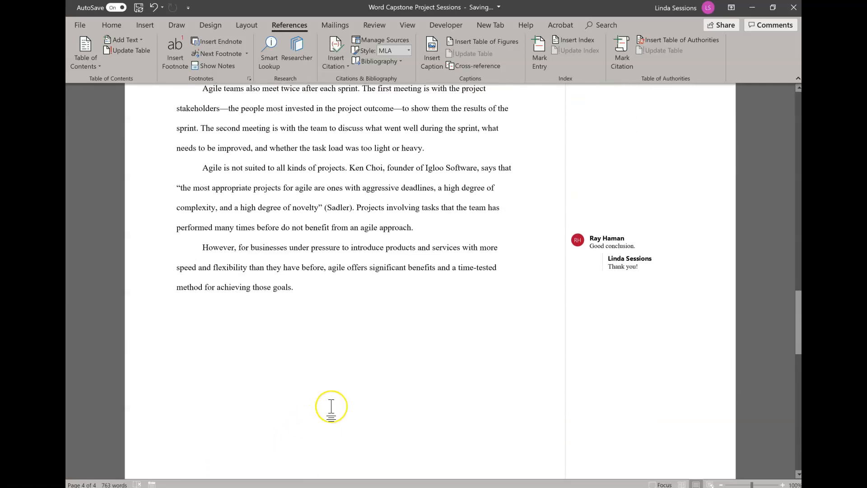
pyautogui.scroll(8, 330, 409)
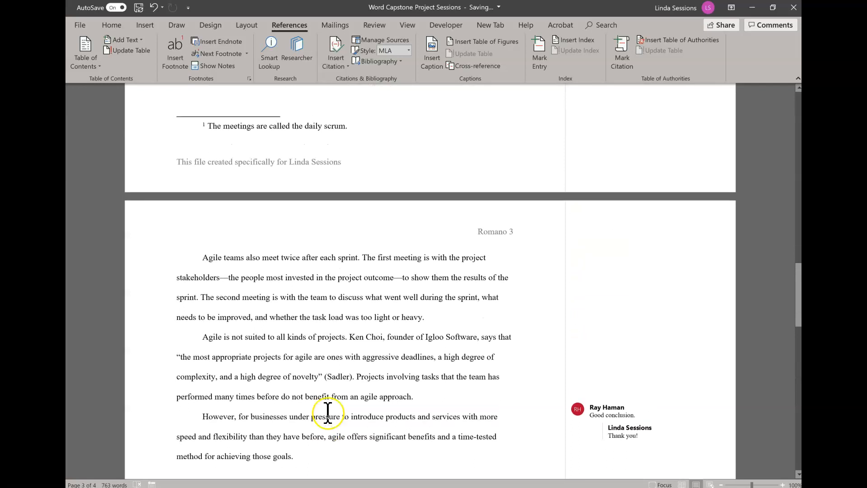
pyautogui.scroll(1, 328, 413)
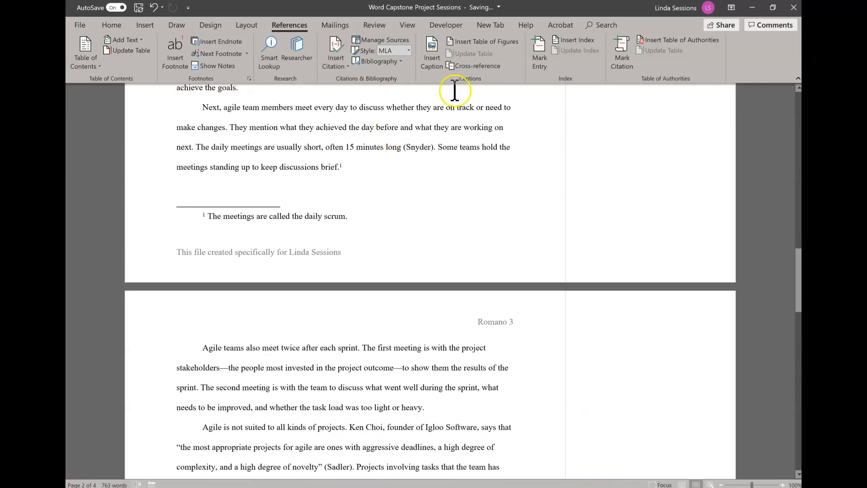
pyautogui.click(416, 148)
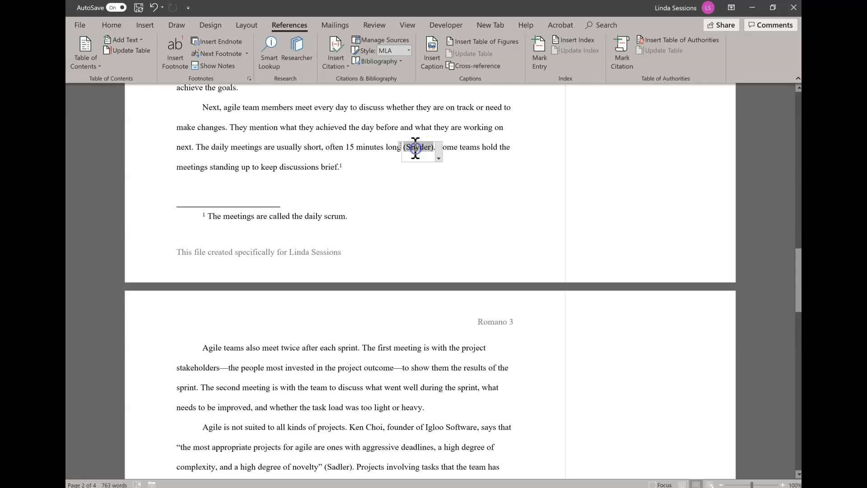
pyautogui.click(439, 158)
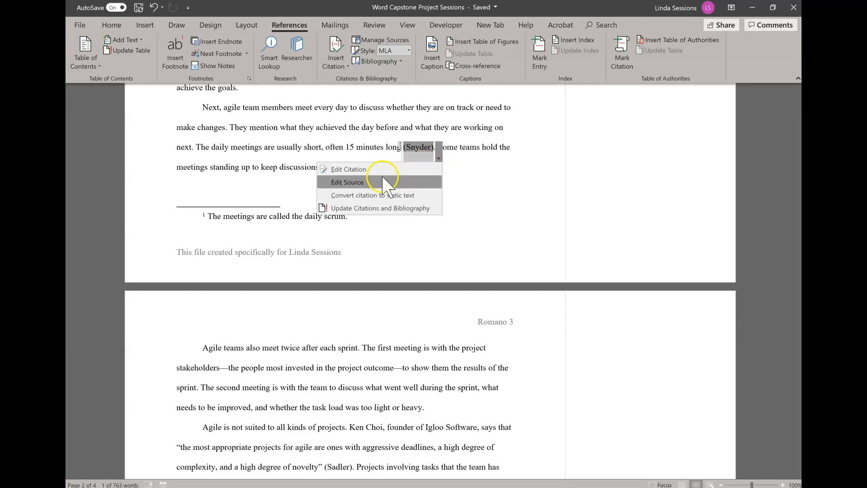
pyautogui.click(354, 183)
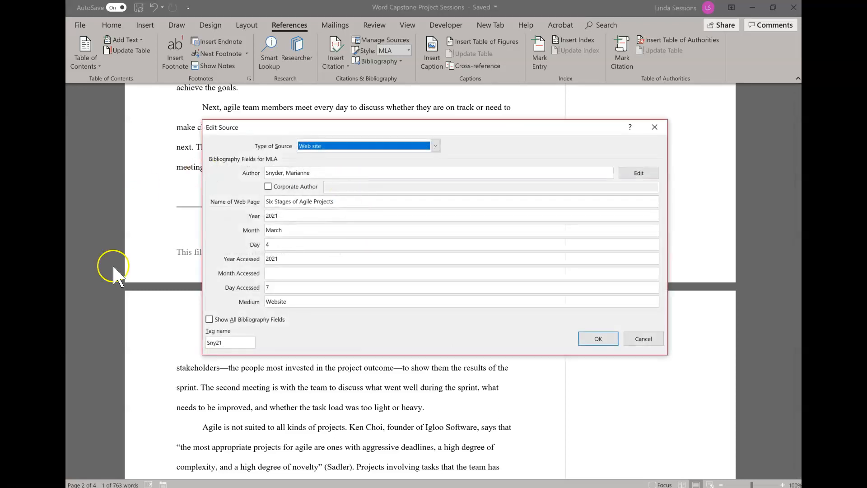
pyautogui.click(282, 273)
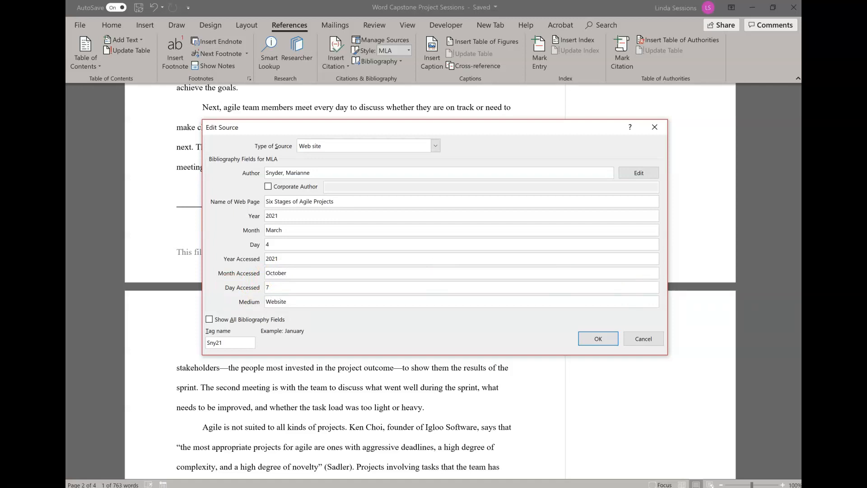
pyautogui.click(602, 339)
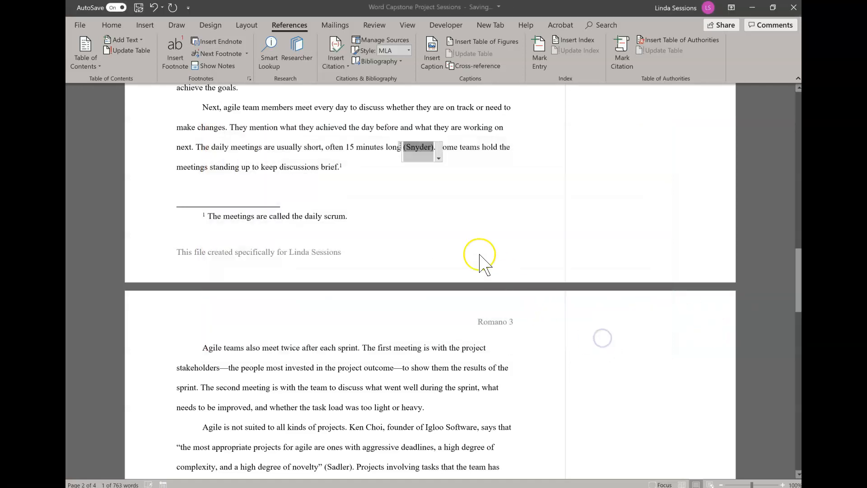
pyautogui.click(374, 197)
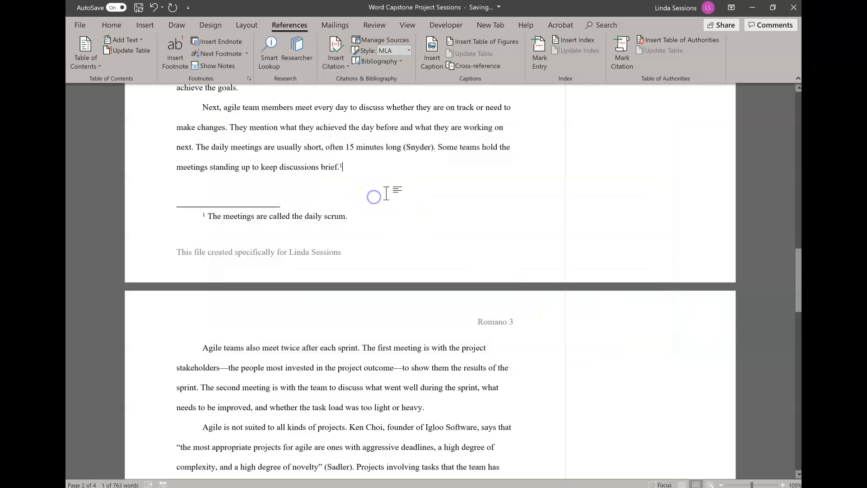
# Update the bibliography field on the Works Cited page to include the edited source details.
pyautogui.scroll(-12, 381, 212)
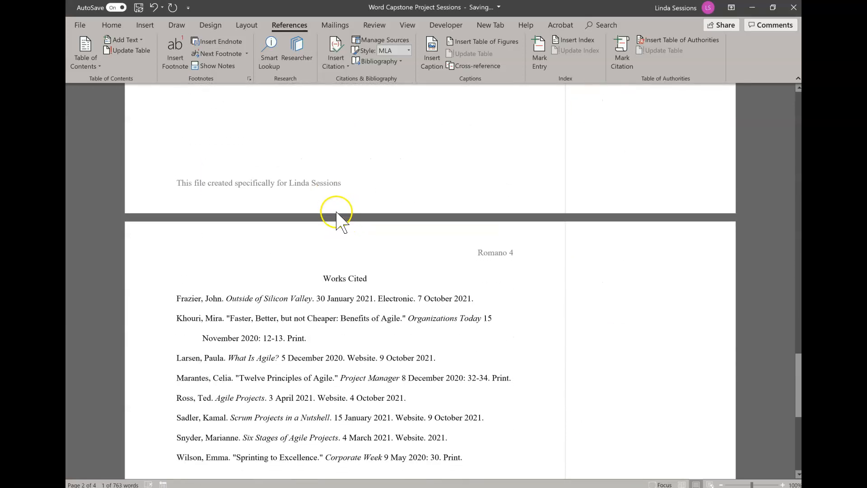
pyautogui.scroll(-2, 337, 213)
pyautogui.click(238, 194)
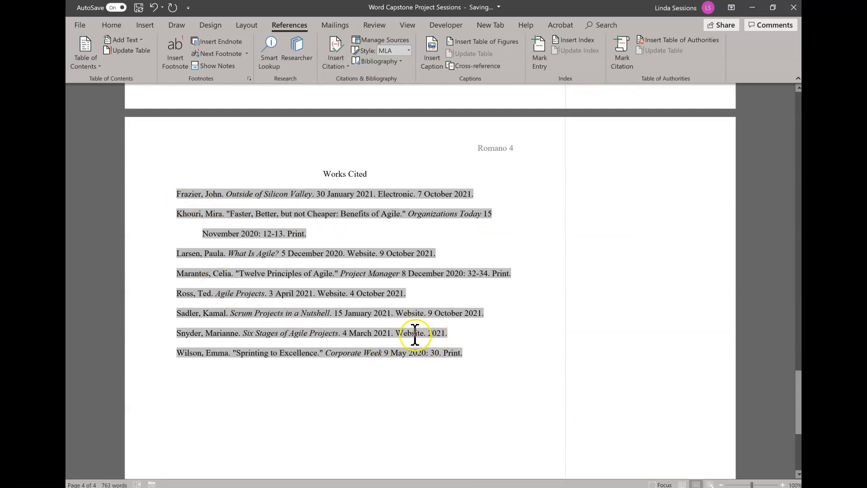
pyautogui.rightClick(214, 197)
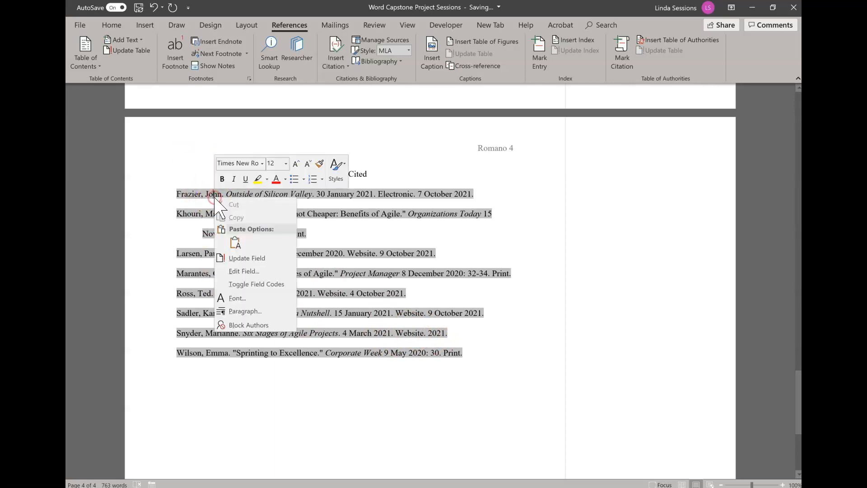
pyautogui.click(244, 260)
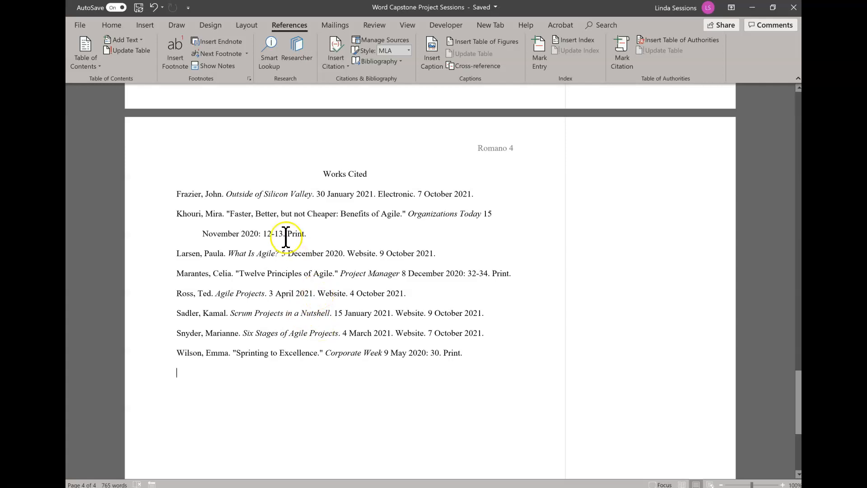
# Run the spelling and grammar check from the first body paragraph and correct "improvment" to "improvement".
pyautogui.scroll(7, 271, 252)
pyautogui.scroll(15, 176, 282)
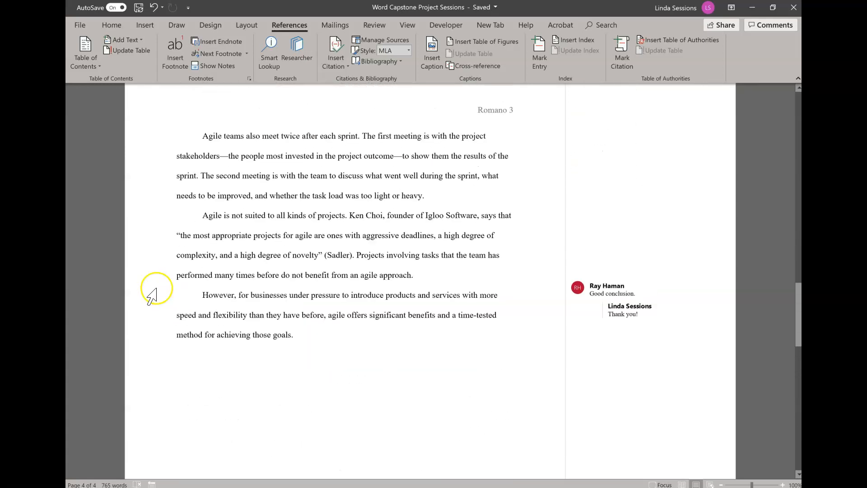
pyautogui.scroll(8, 92, 282)
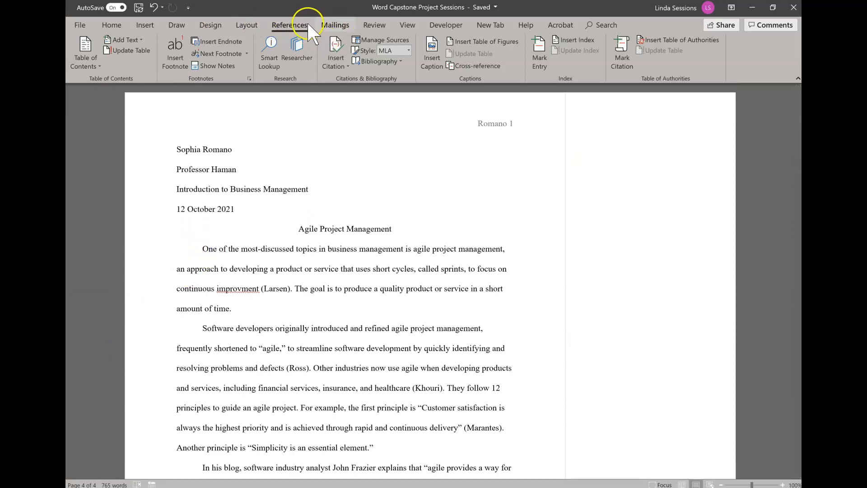
pyautogui.click(374, 26)
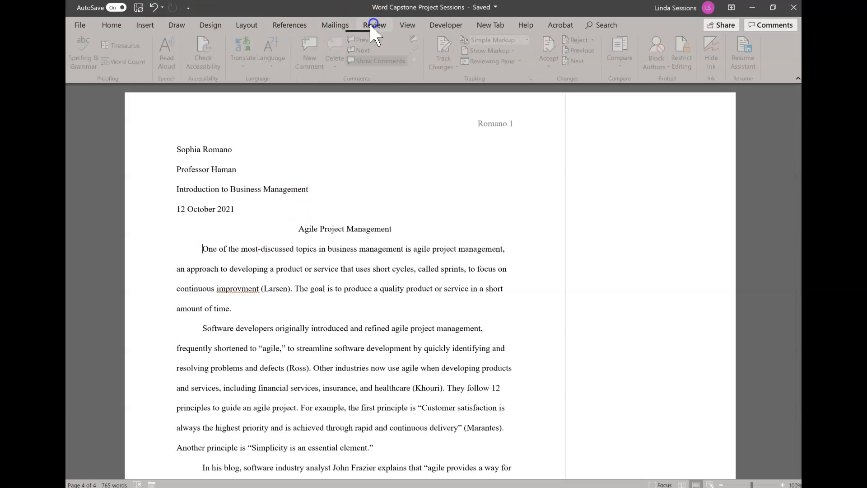
pyautogui.click(83, 57)
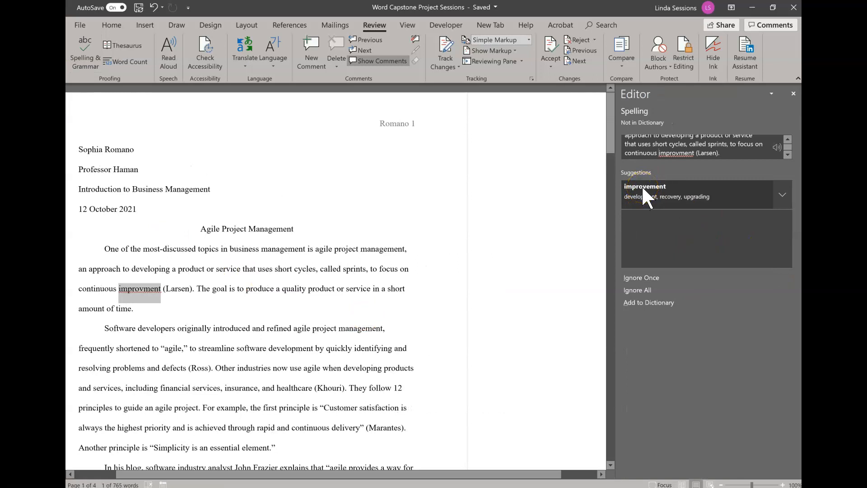
pyautogui.click(643, 190)
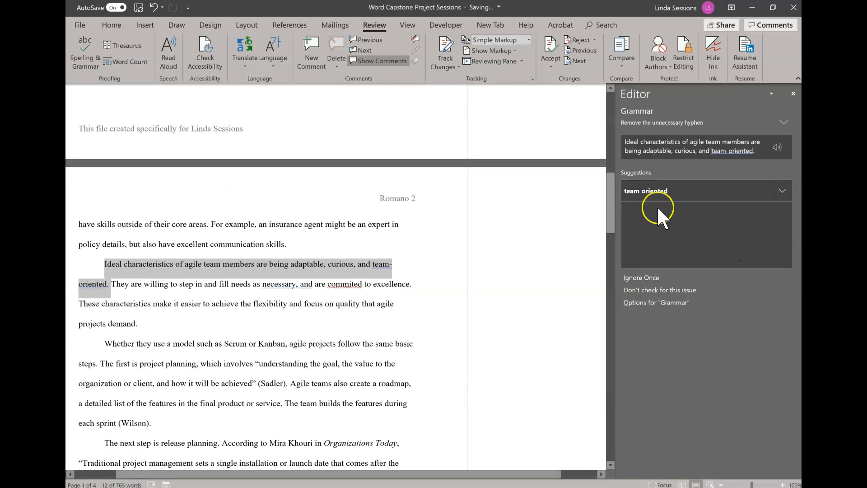
# Accept the corrections "team oriented", "committed" and "necessary and" in the ideal characteristics paragraph, and finish the spelling and grammar check.
pyautogui.click(649, 189)
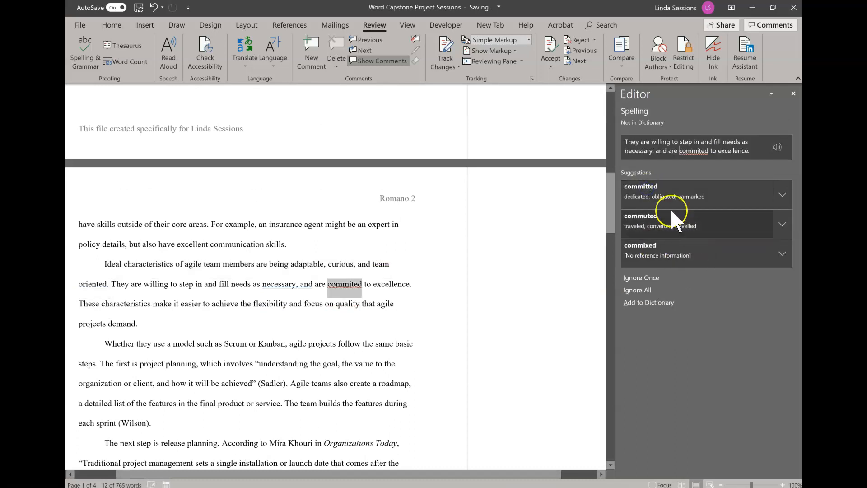
pyautogui.click(639, 190)
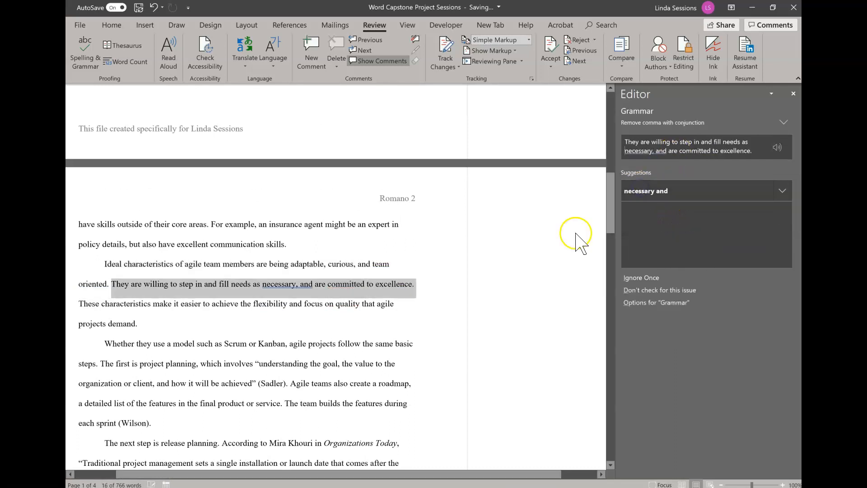
pyautogui.click(633, 191)
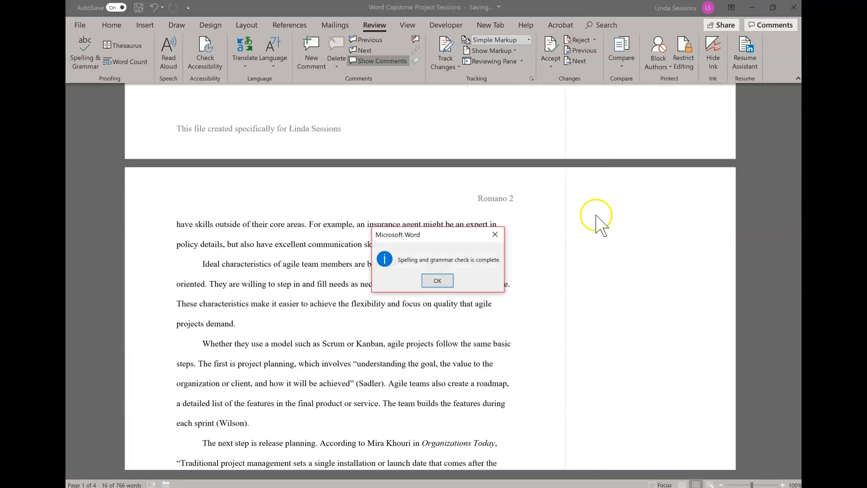
pyautogui.click(437, 281)
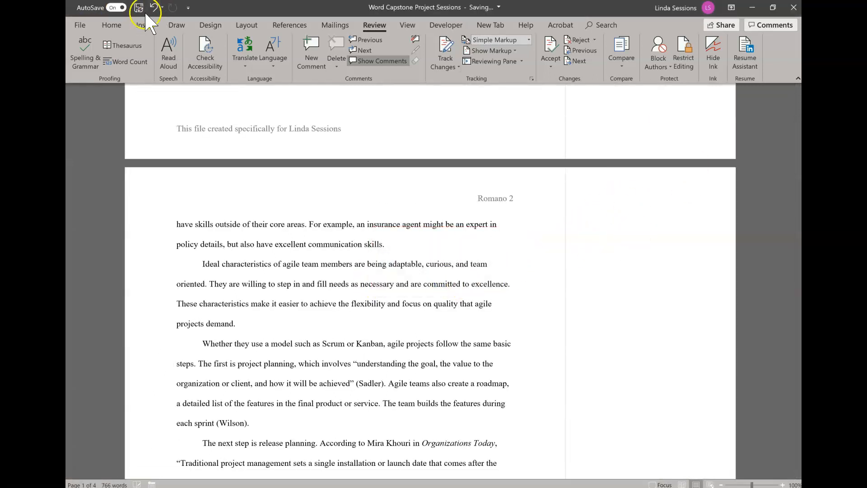
pyautogui.scroll(-10, 755, 349)
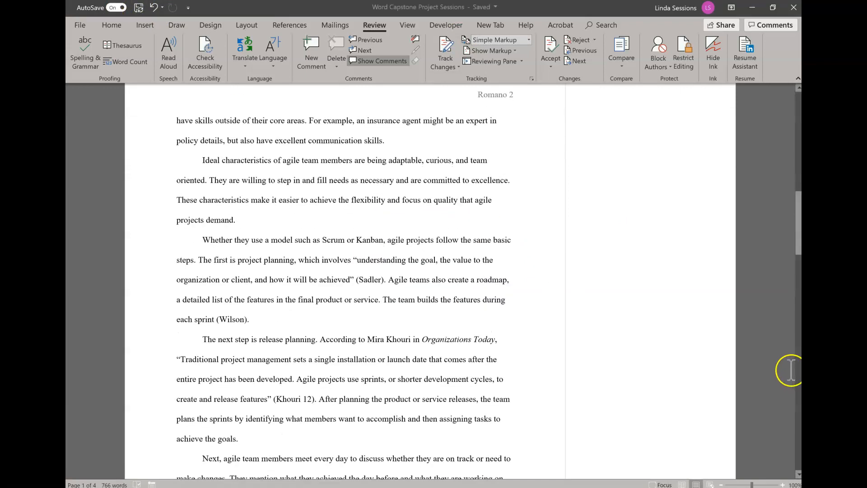
pyautogui.scroll(-15, 735, 357)
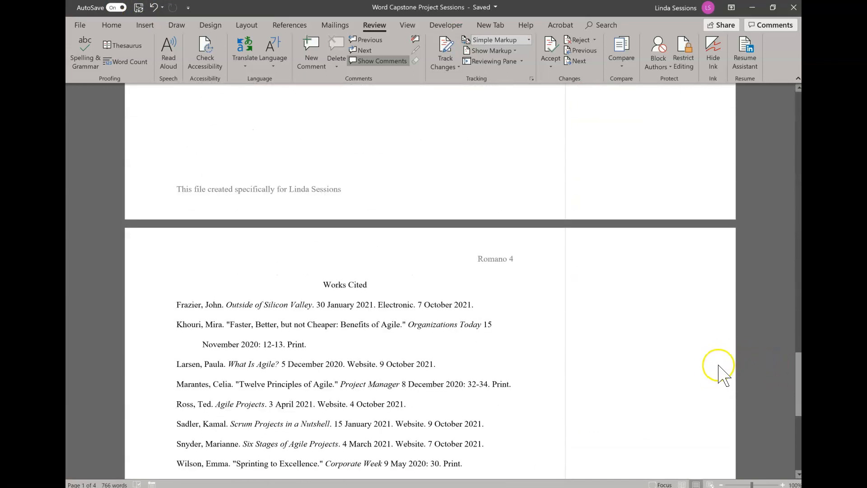
pyautogui.scroll(20, 699, 354)
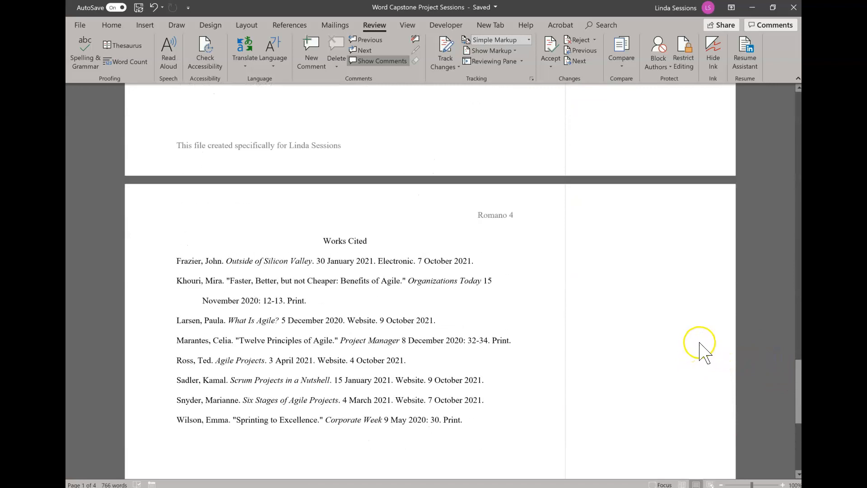
pyautogui.scroll(15, 710, 350)
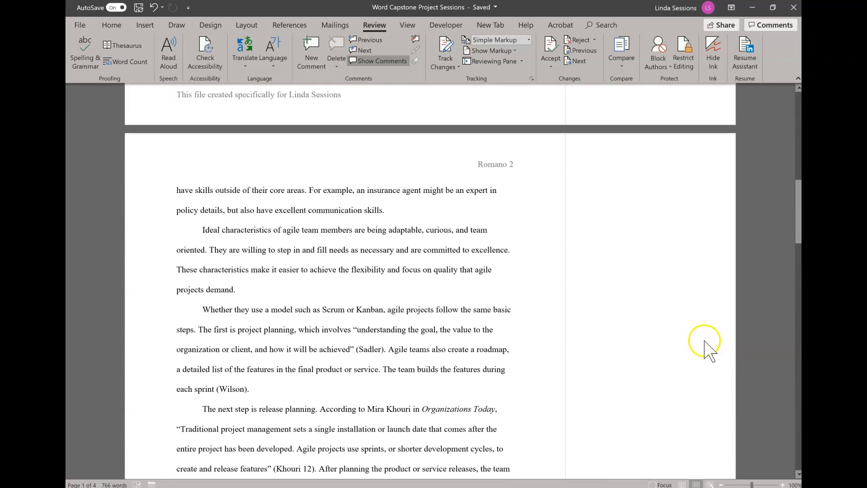